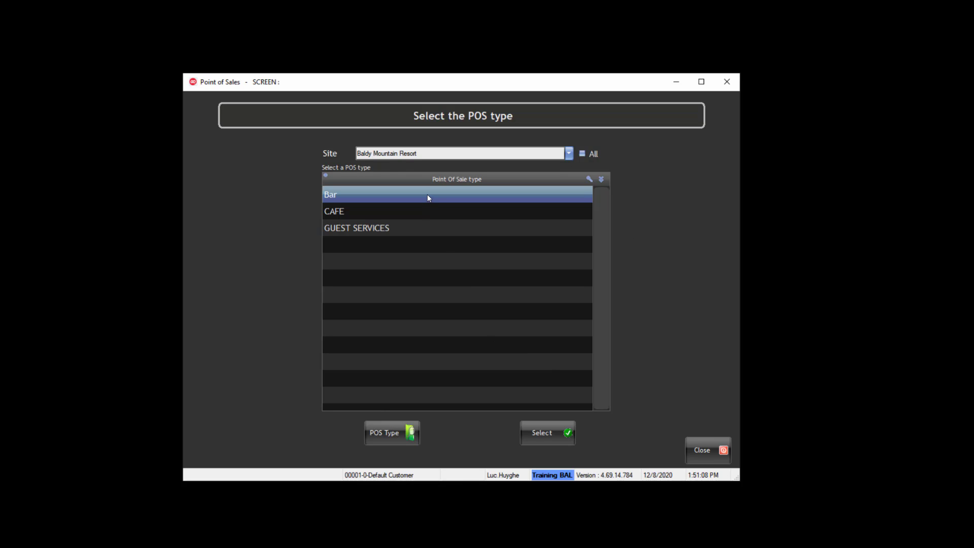
# - Open POS type management and review the staff linked to RENTALS
pyautogui.click(406, 437)
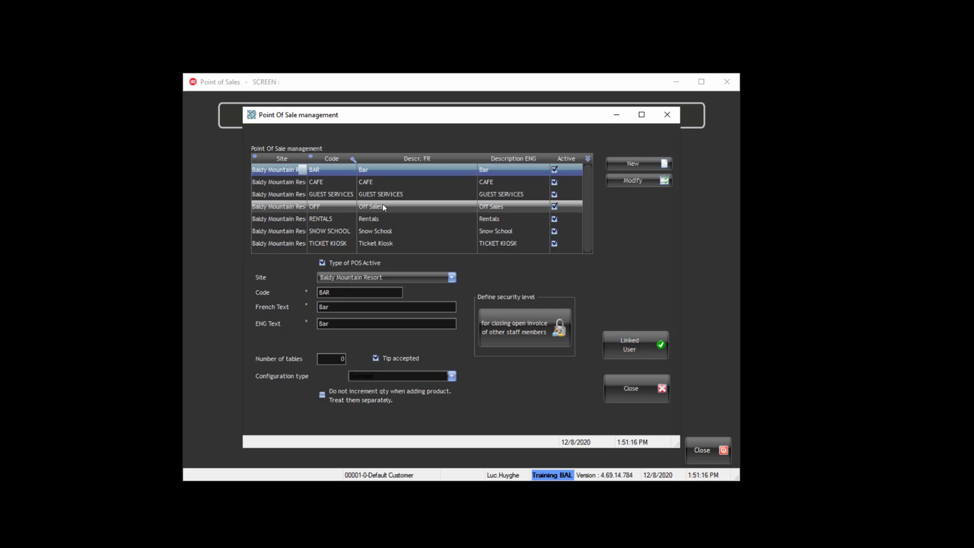
pyautogui.click(379, 217)
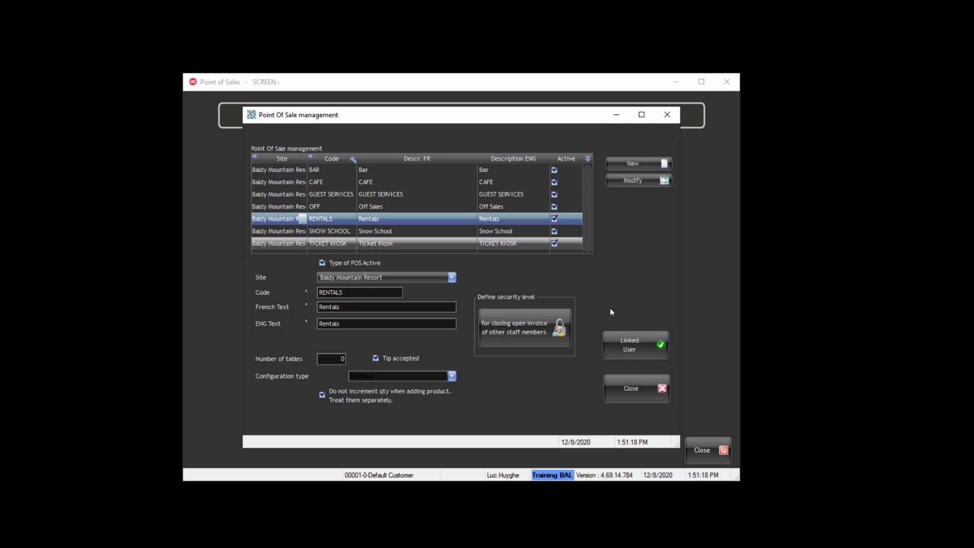
pyautogui.click(626, 339)
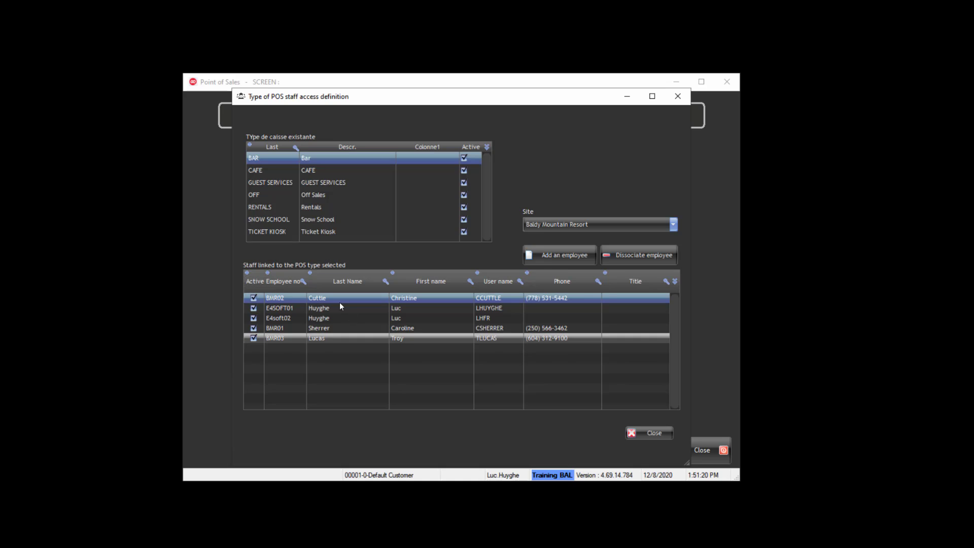
pyautogui.click(643, 430)
# - Review the staff linked to SNOW SCHOOL, then to TICKET KIOSK
pyautogui.click(379, 231)
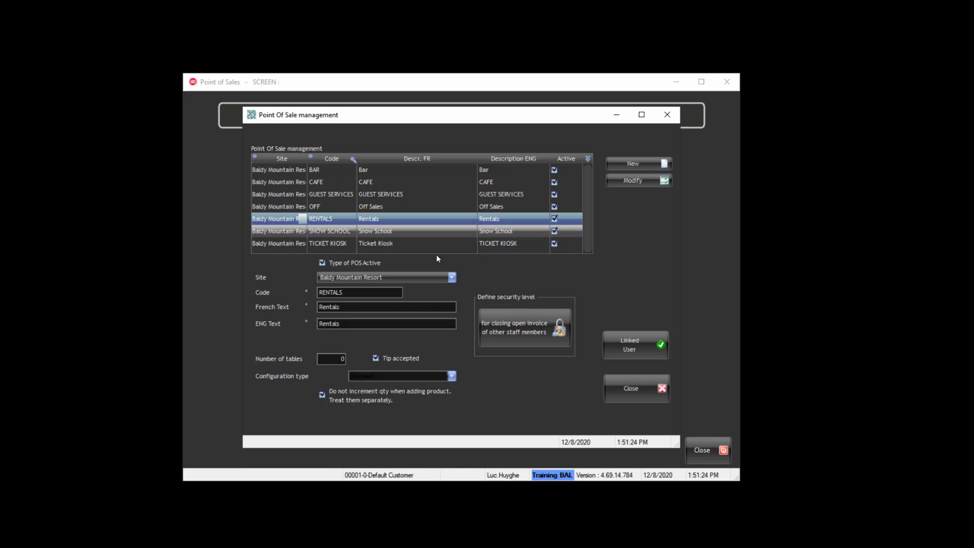
pyautogui.click(640, 344)
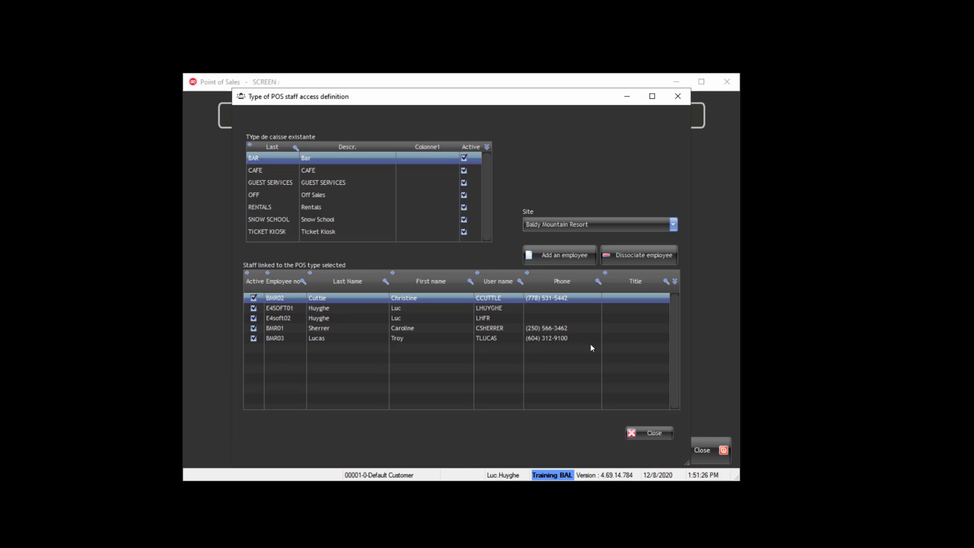
pyautogui.click(645, 430)
pyautogui.click(389, 244)
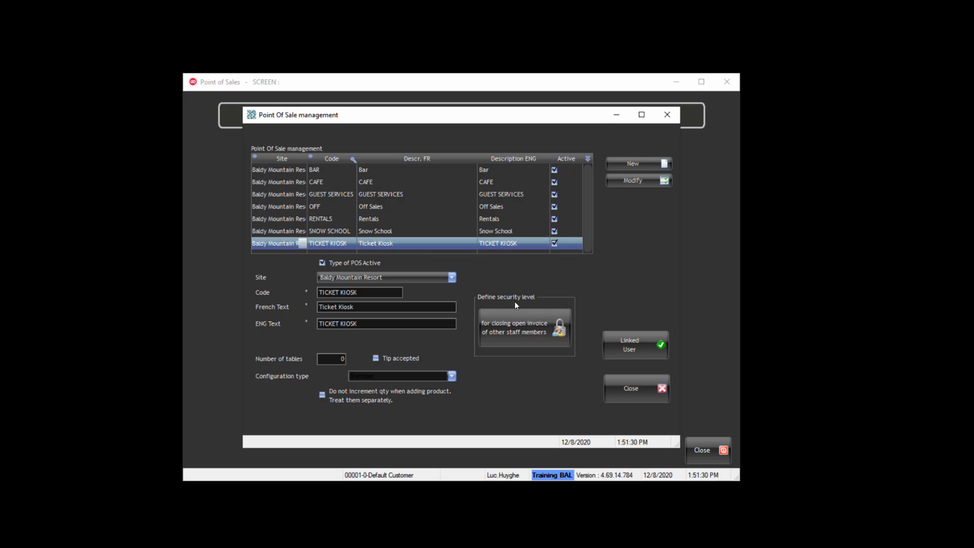
pyautogui.click(616, 343)
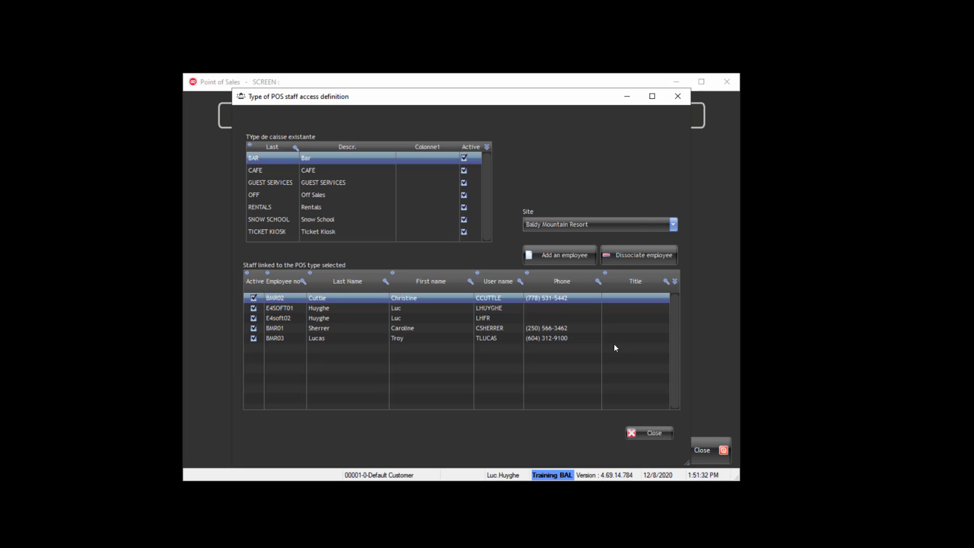
# - Browse the staff linked to CAFE, GUEST SERVICES and Off Sales
pyautogui.click(339, 170)
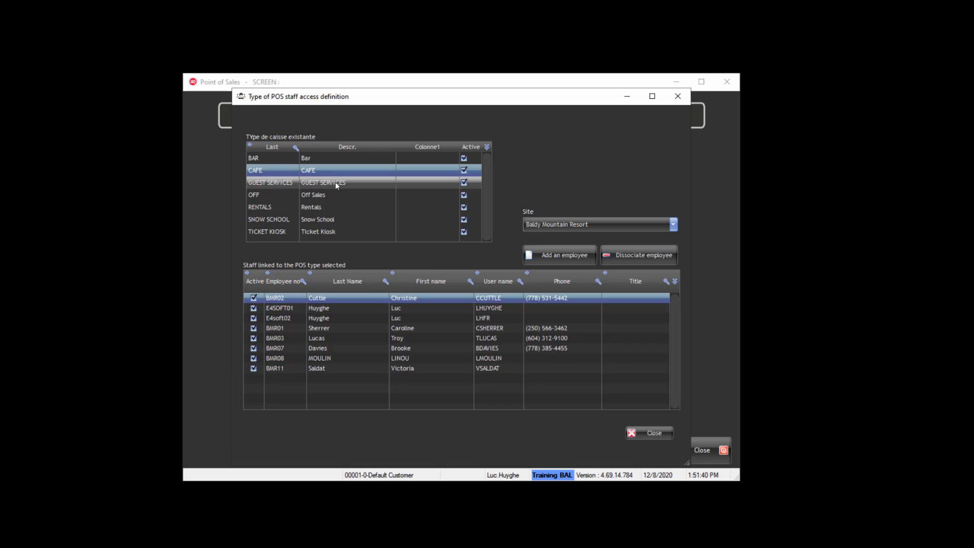
pyautogui.click(335, 184)
pyautogui.click(329, 195)
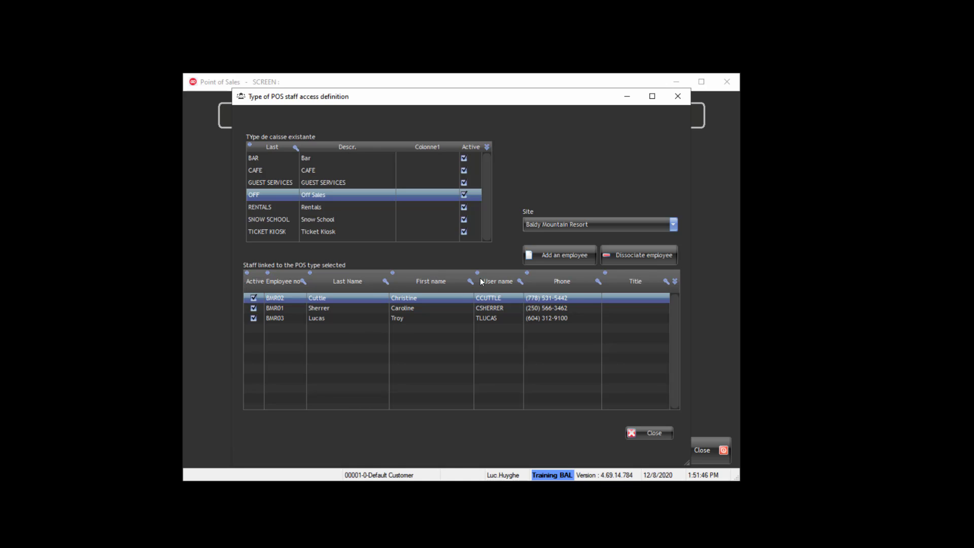
# - Add two employees to the Off Sales staff access list, then close it
pyautogui.click(557, 255)
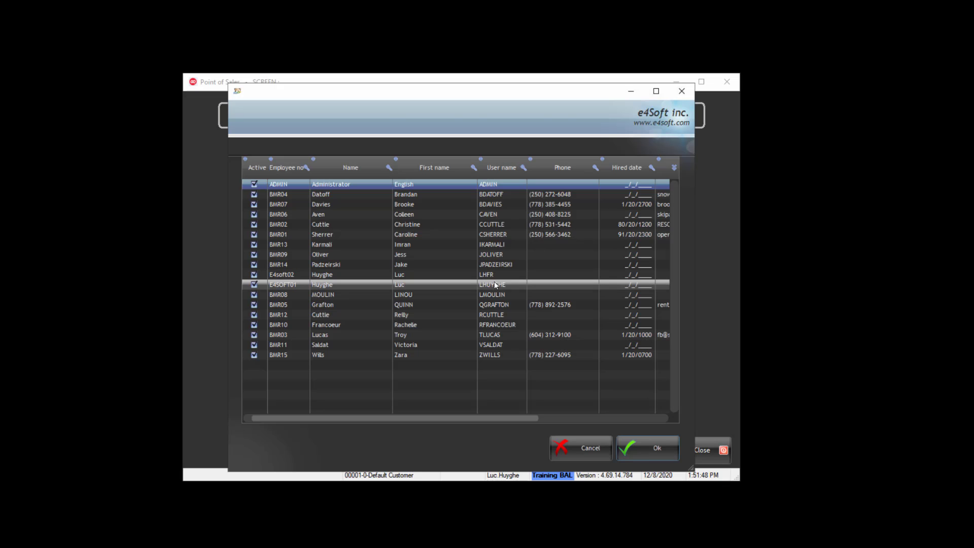
pyautogui.doubleClick(291, 275)
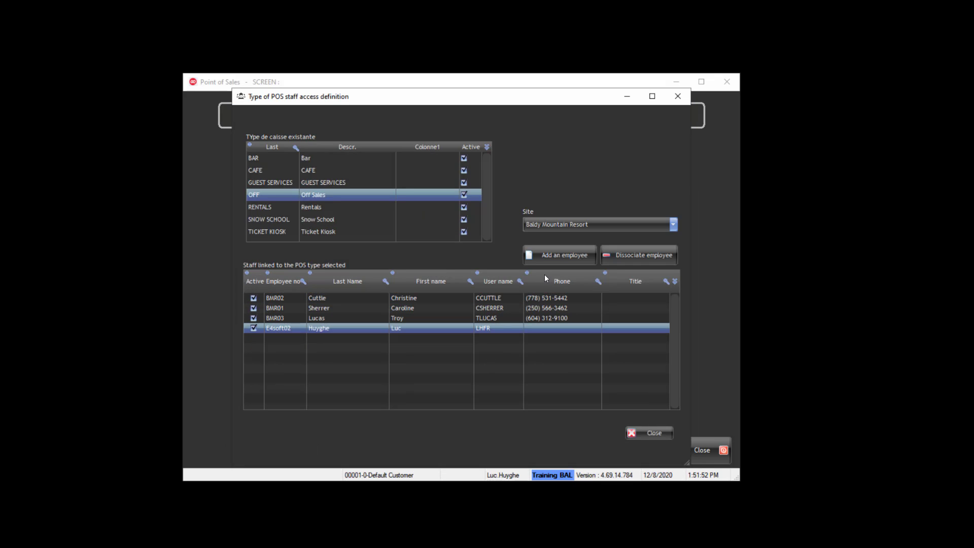
pyautogui.click(557, 255)
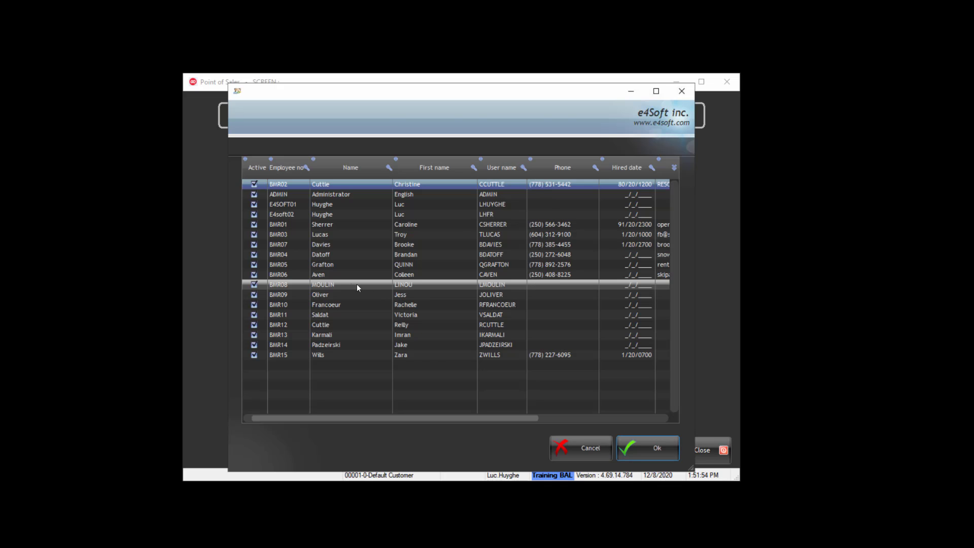
pyautogui.doubleClick(299, 214)
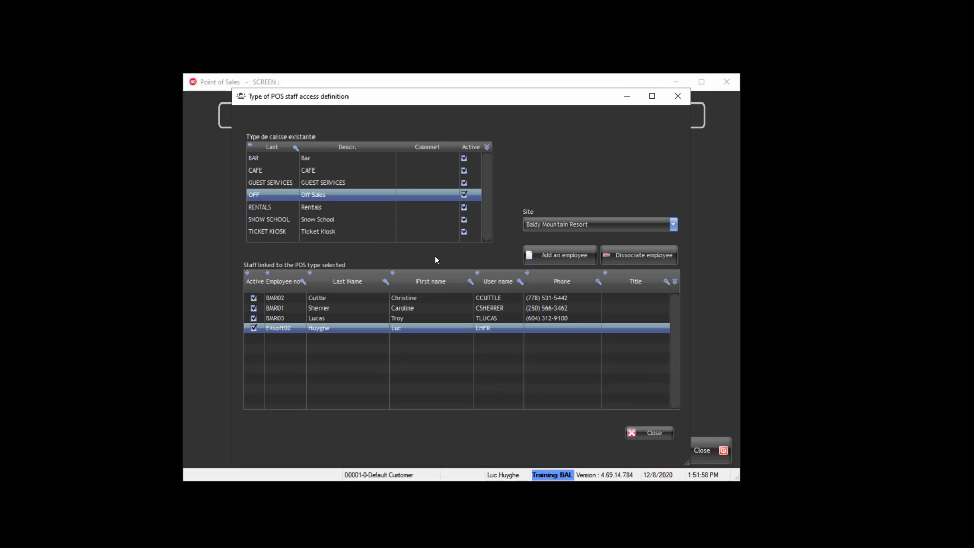
pyautogui.click(557, 255)
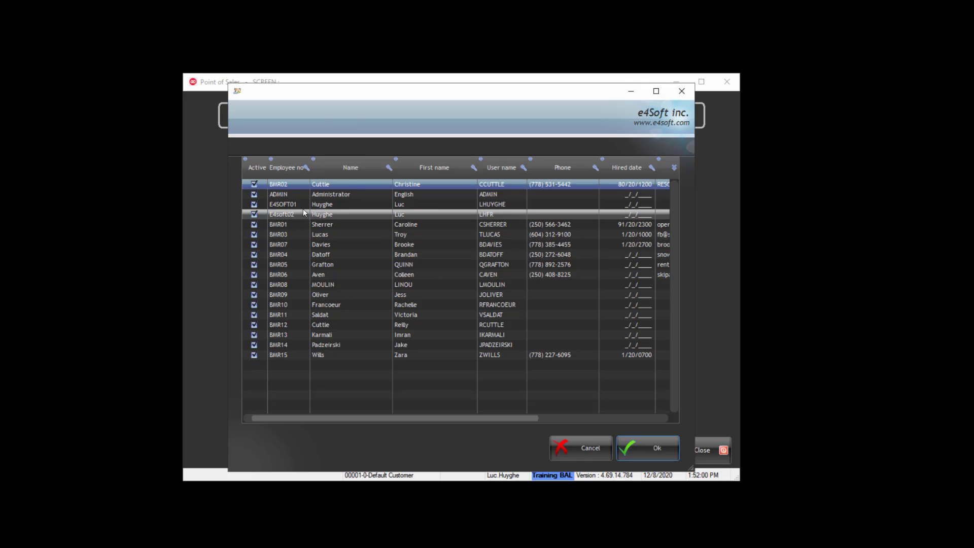
pyautogui.doubleClick(302, 206)
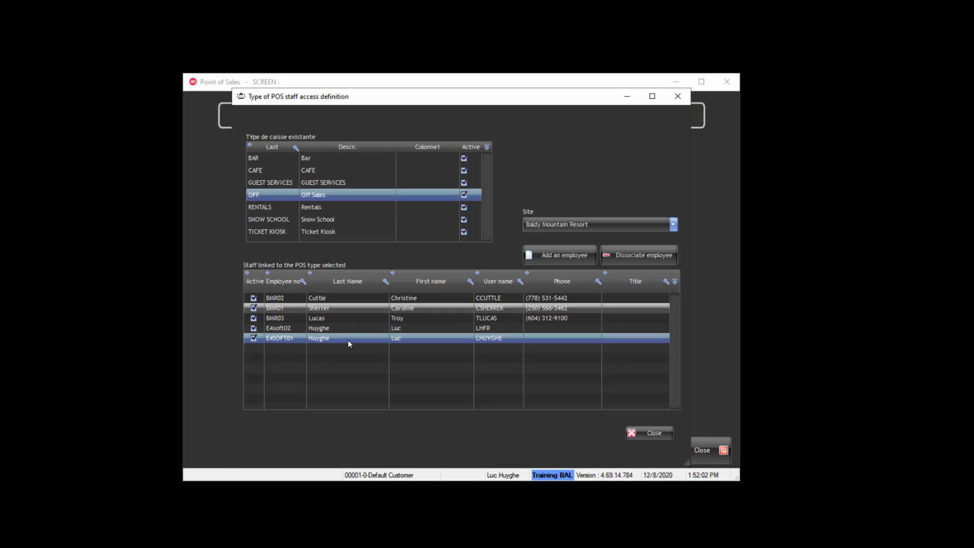
pyautogui.click(639, 431)
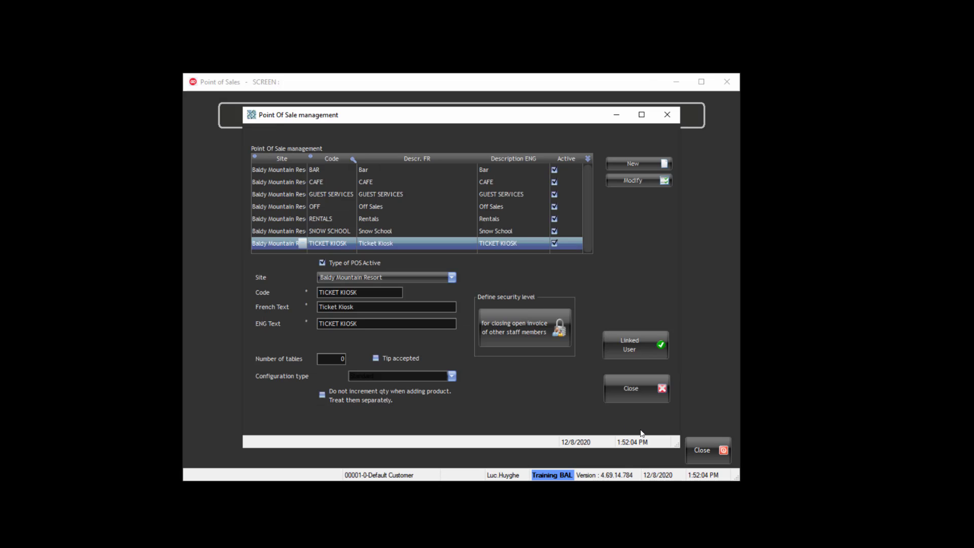
# - Leave POS type management and pick CAFE in the POS type chooser, past Off Sales
pyautogui.click(646, 397)
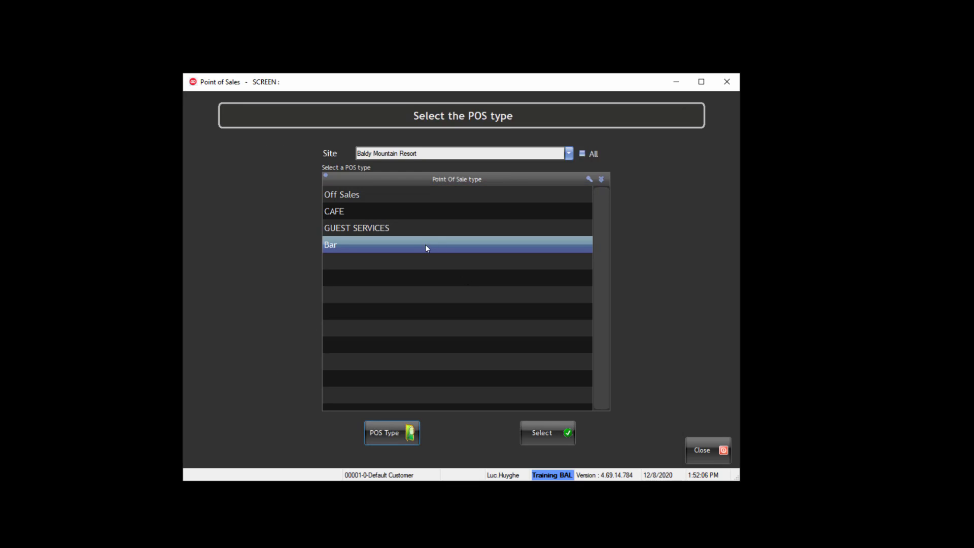
pyautogui.click(365, 196)
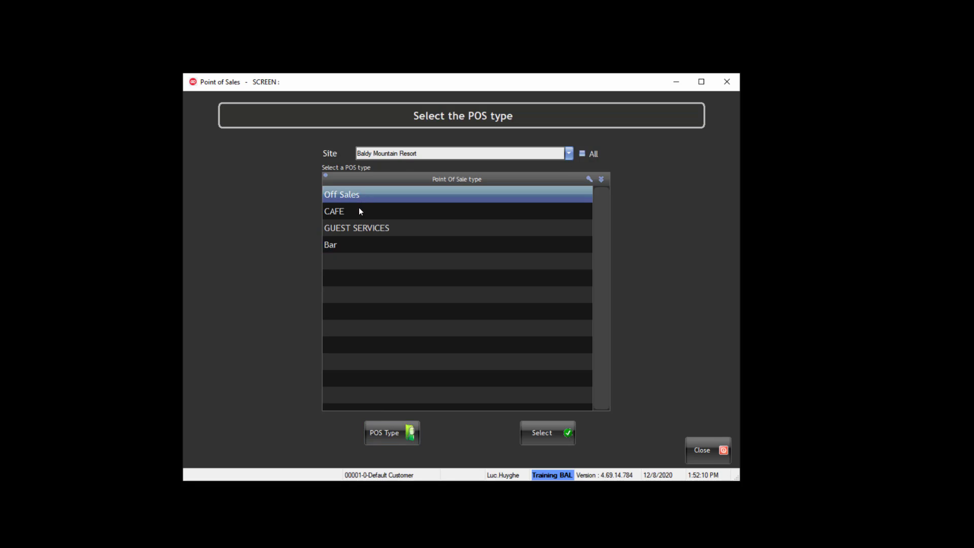
pyautogui.click(359, 212)
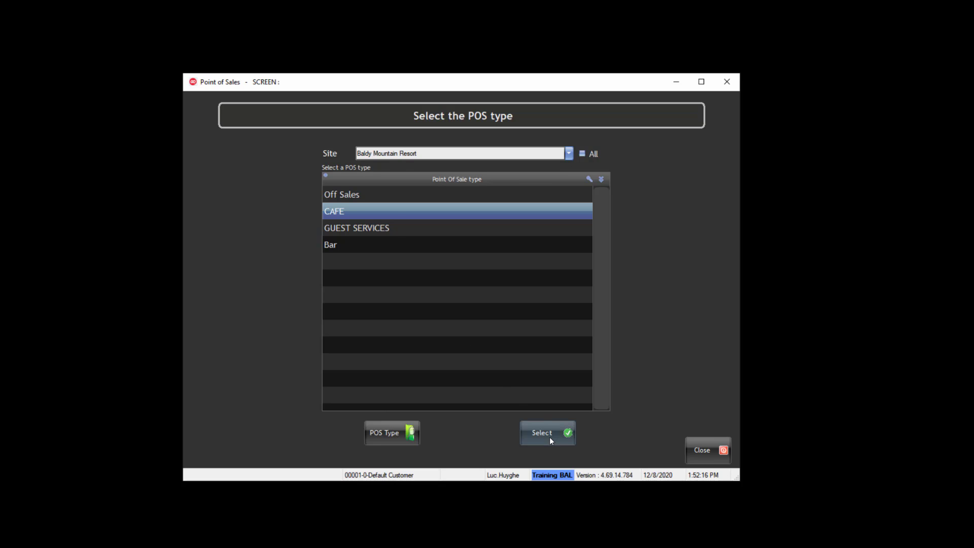
# - Open the CAFE sales screen and enter Setup from the Other tab using the setup PIN
pyautogui.doubleClick(394, 212)
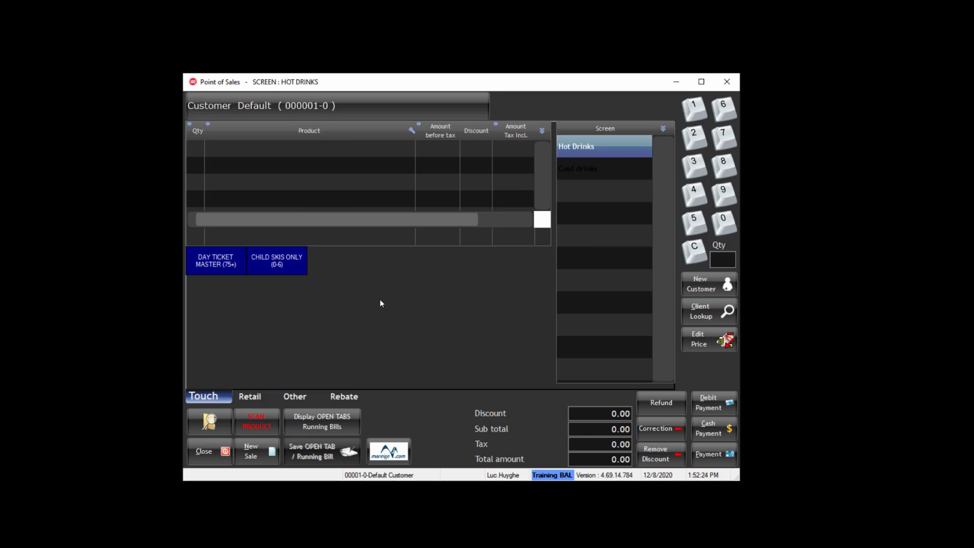
pyautogui.click(294, 397)
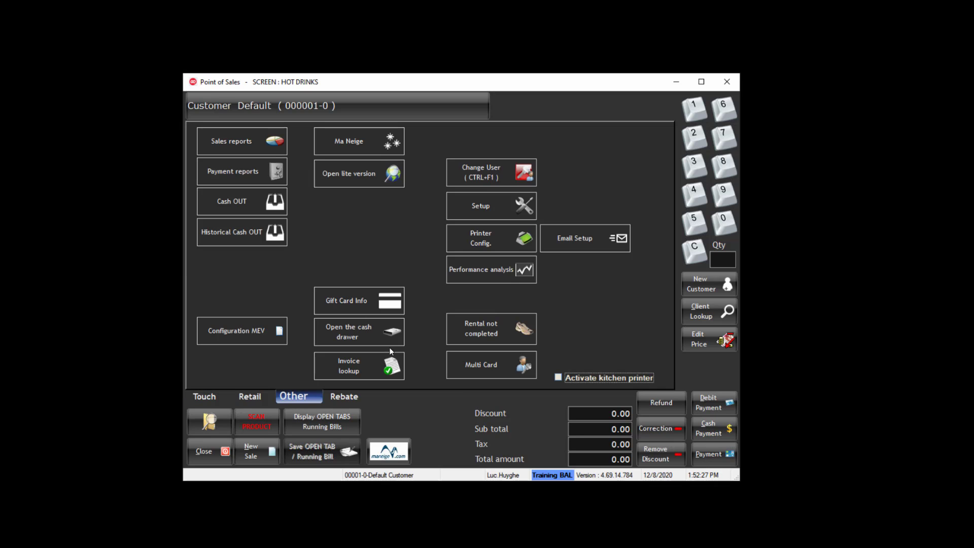
pyautogui.click(482, 208)
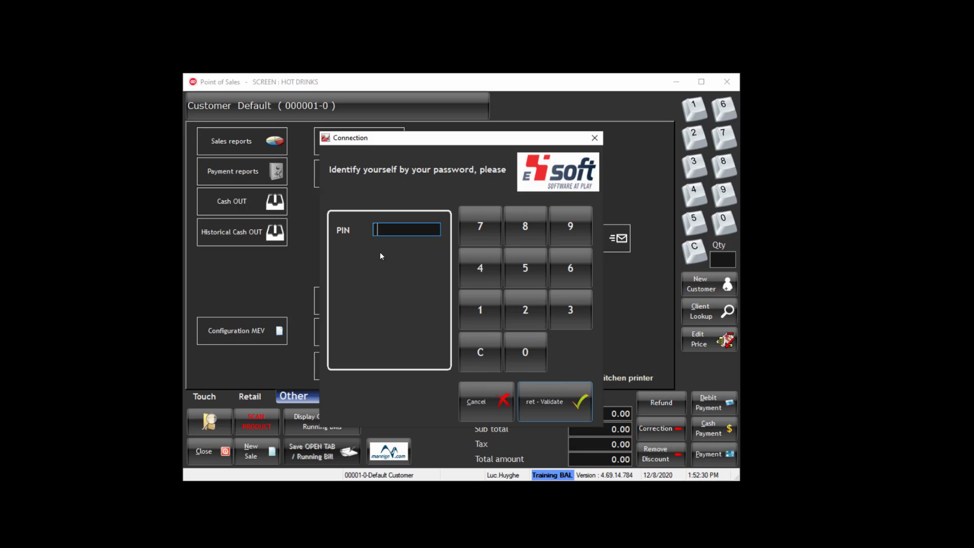
pyautogui.write('12')
pyautogui.press('Return')
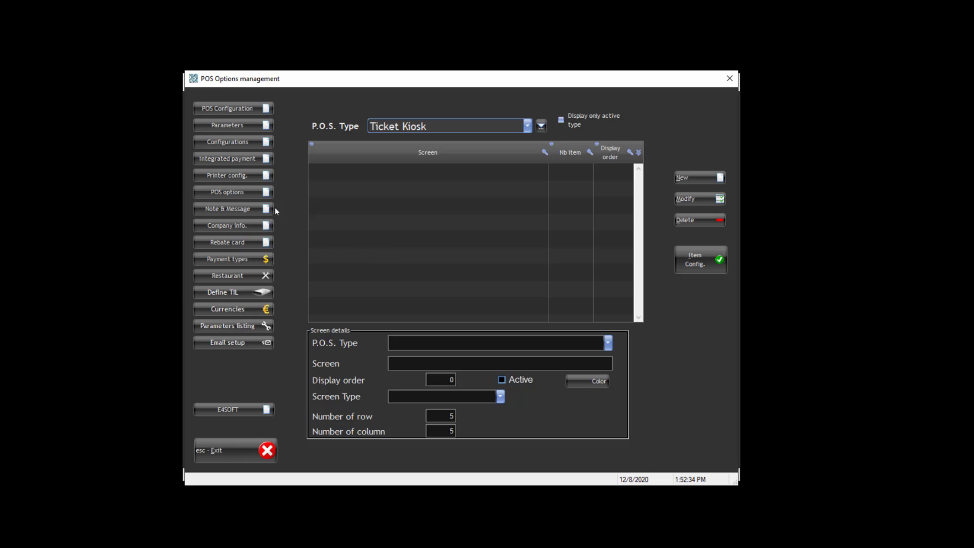
# - Go to POS options and then its More parameters page
pyautogui.click(252, 192)
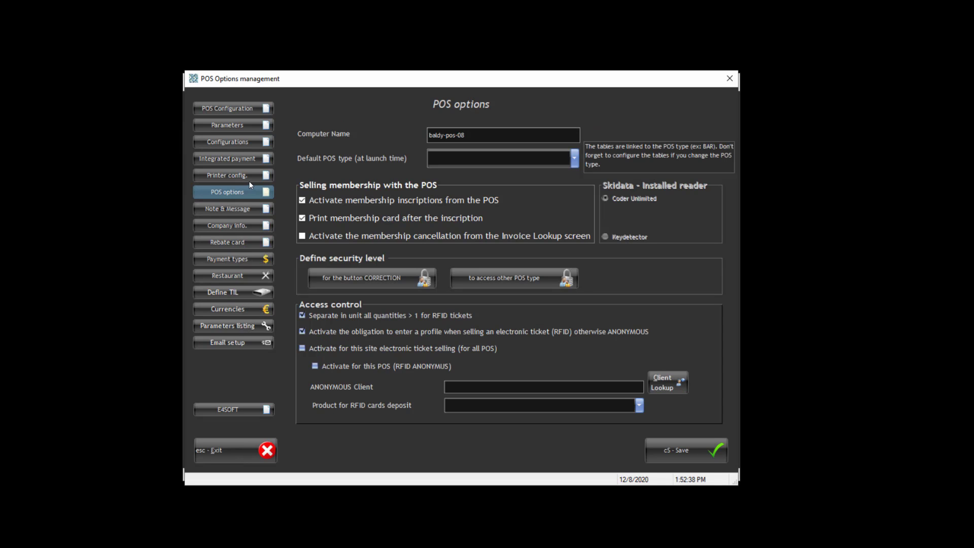
pyautogui.click(239, 126)
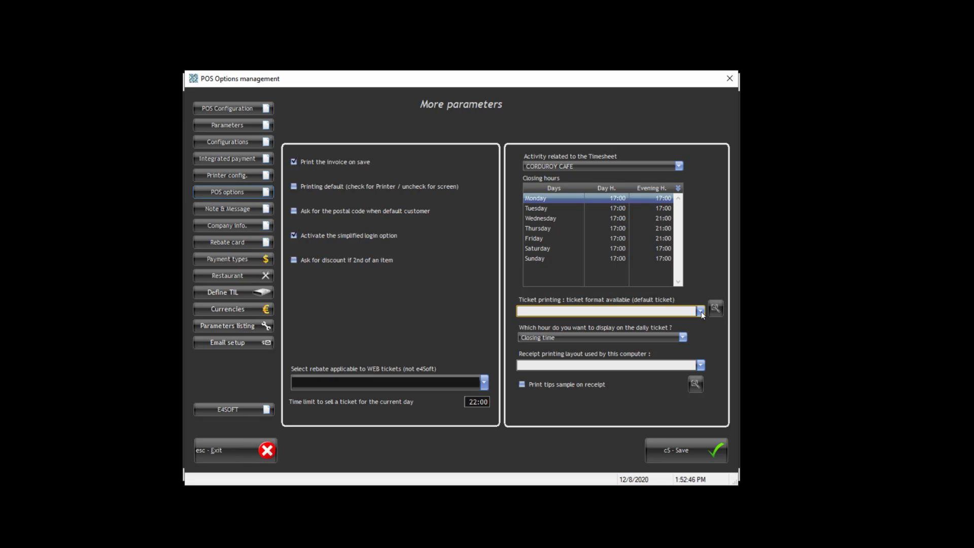
# - Set receipts to Simple graphical ticket with discount and the timesheet activity to LIFT TICKETS
pyautogui.click(701, 365)
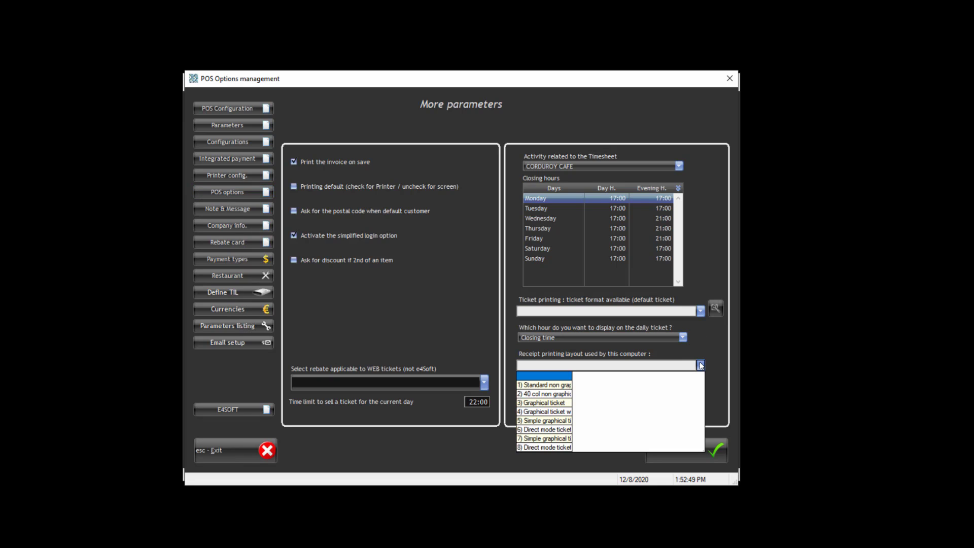
pyautogui.click(550, 424)
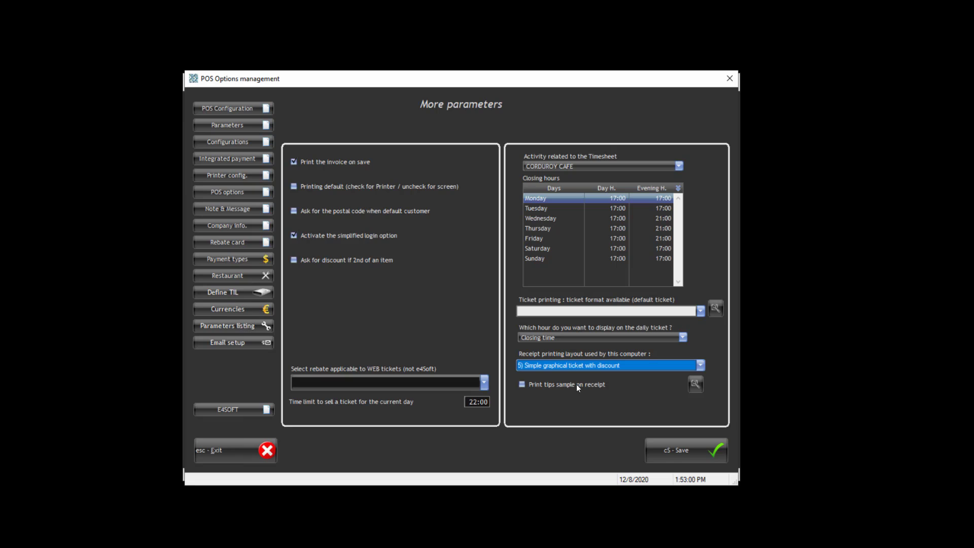
pyautogui.moveTo(582, 394)
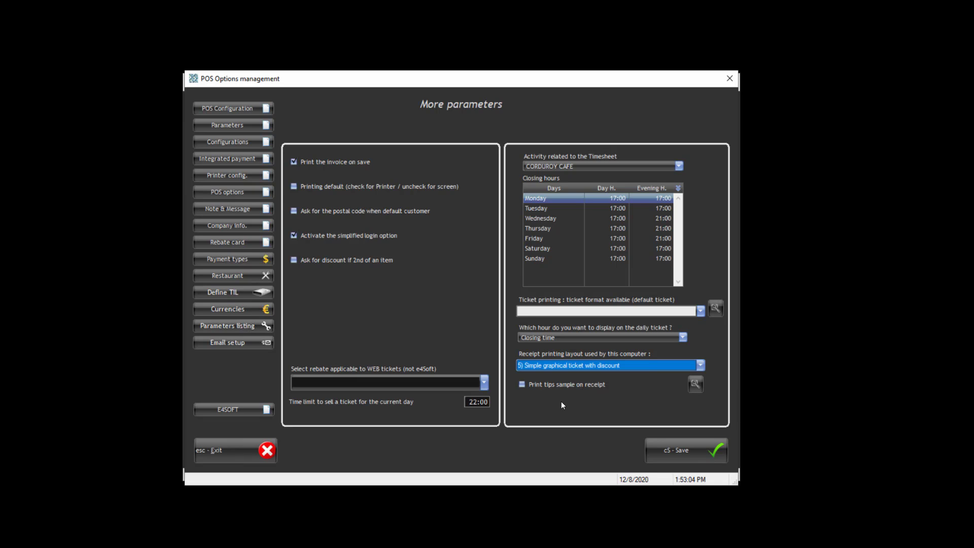
pyautogui.click(563, 166)
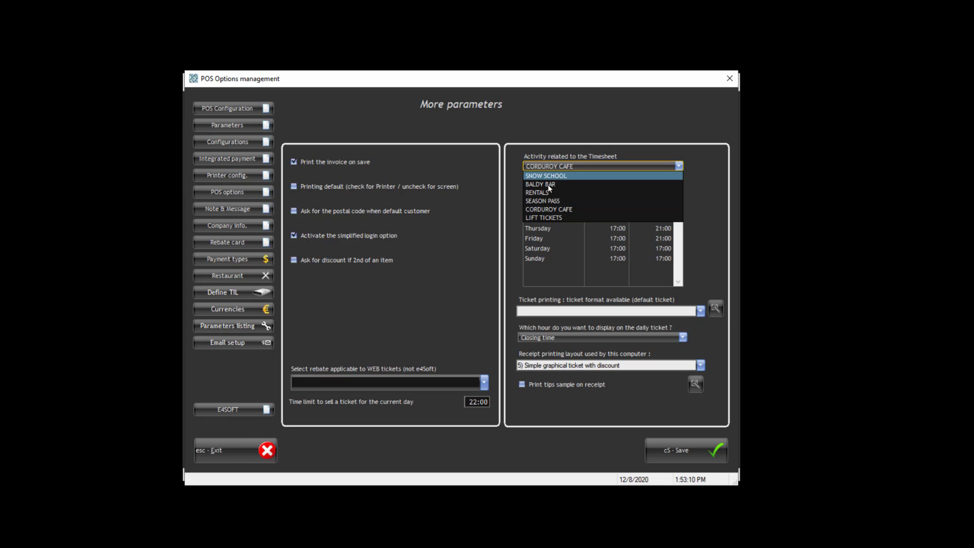
pyautogui.click(539, 217)
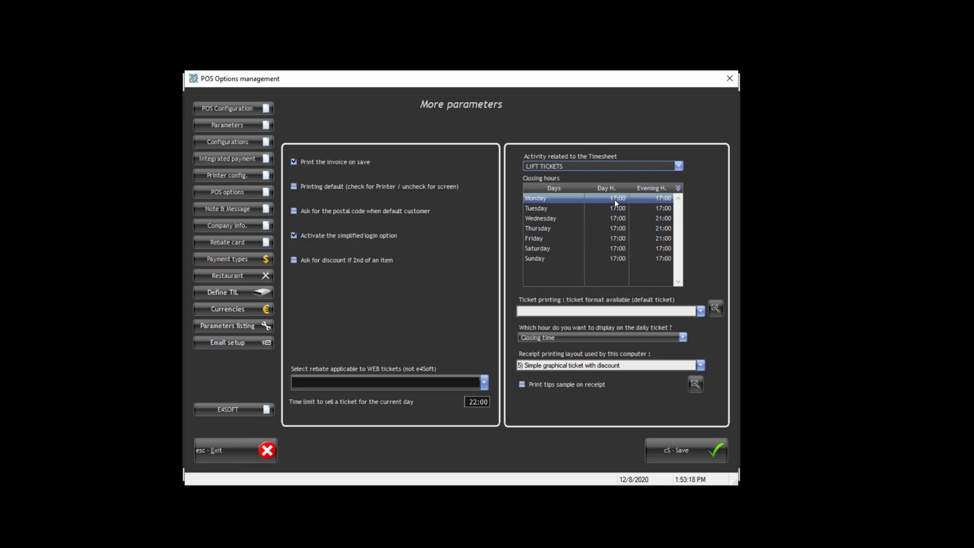
# - Leave the ticket format unchanged and return to the POS Configuration screens page
pyautogui.click(700, 312)
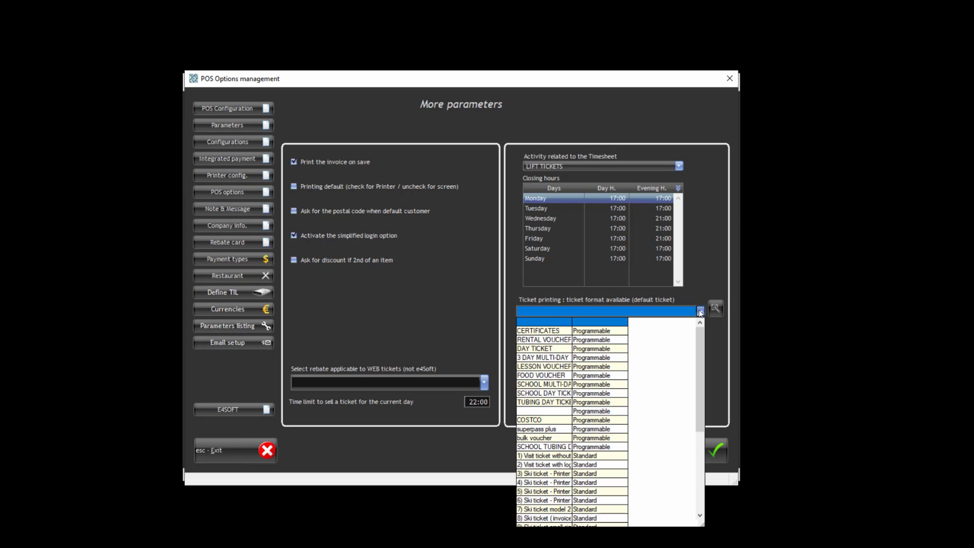
pyautogui.click(700, 311)
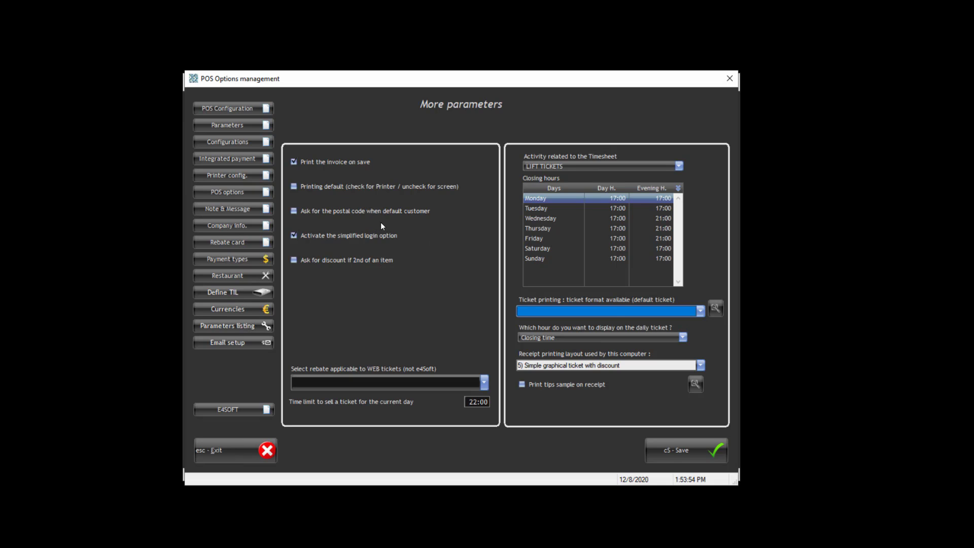
pyautogui.click(264, 111)
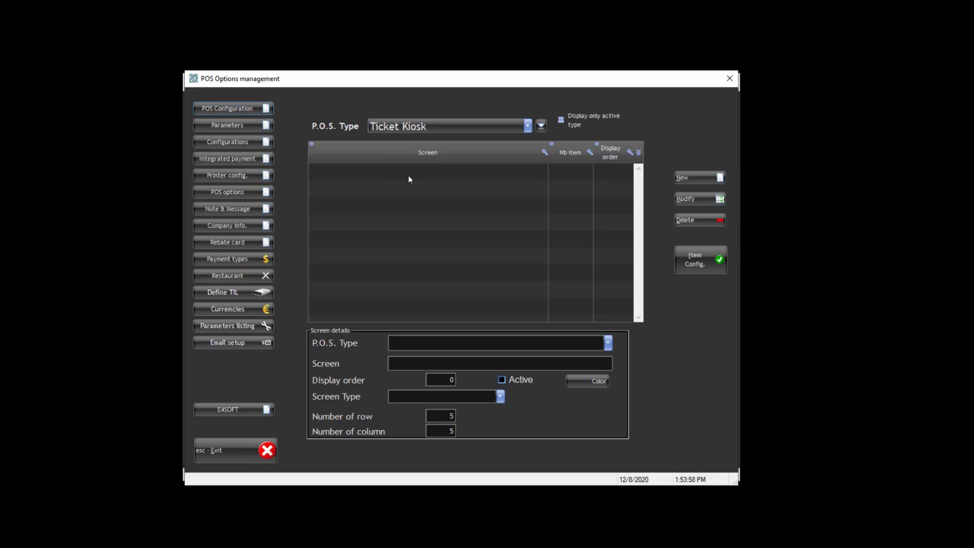
# - Select the Bar POS type and begin a new screen entry for it
pyautogui.click(528, 126)
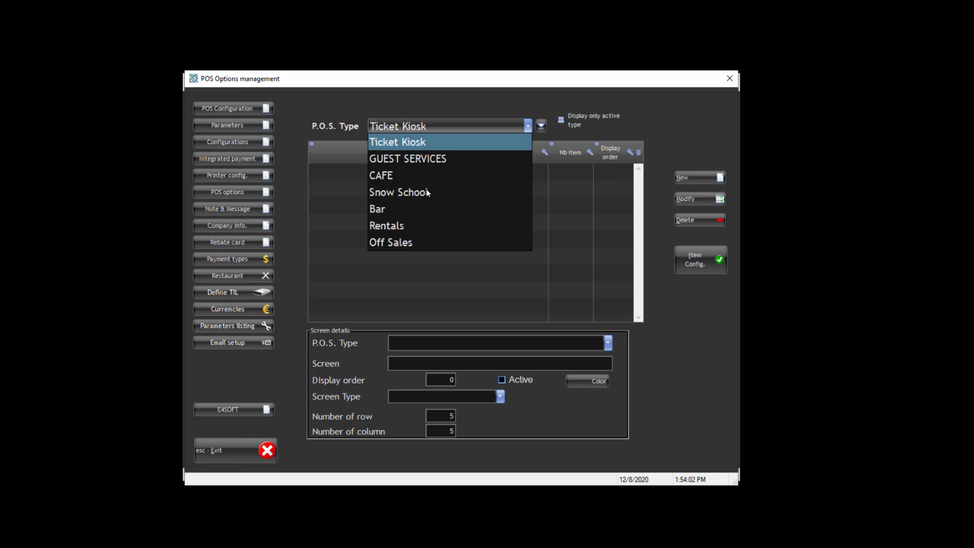
pyautogui.click(397, 208)
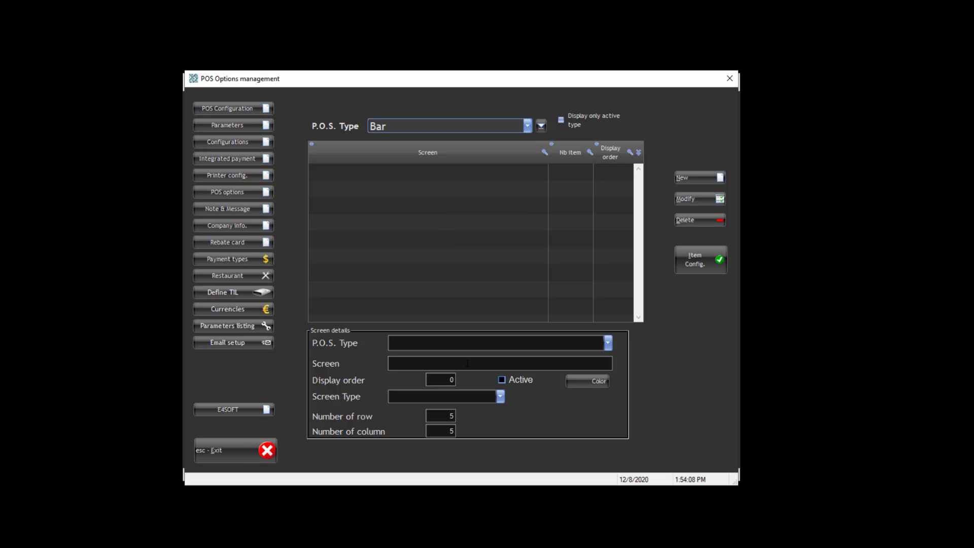
pyautogui.click(696, 178)
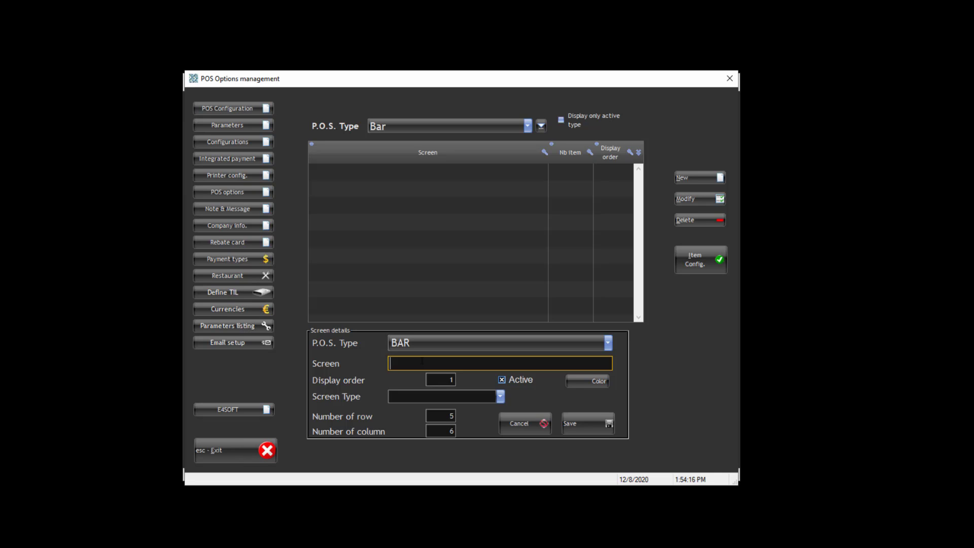
# - Save a GENERAL screen named Alcool in salmon colour (255/128/128) for Bar
pyautogui.write('Alcool')
pyautogui.press('Tab')
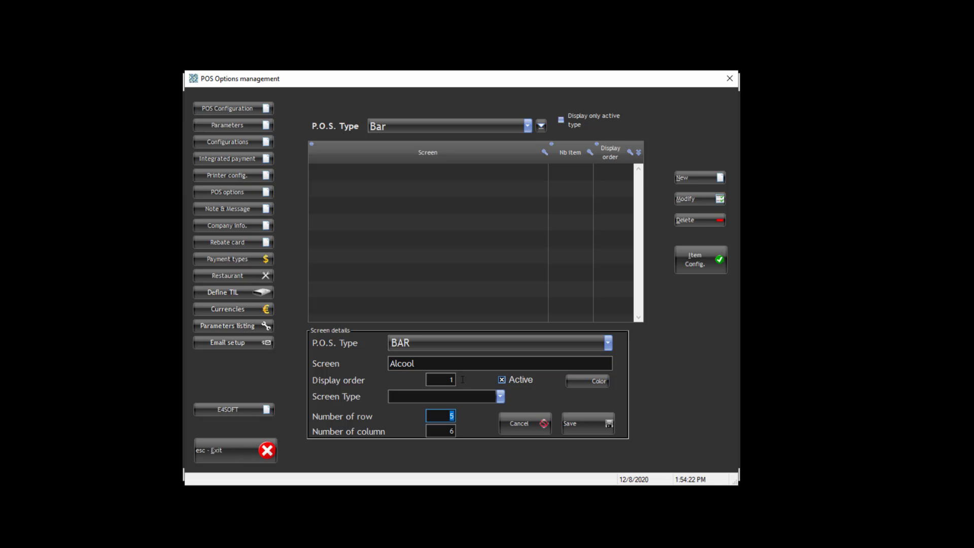
pyautogui.click(500, 396)
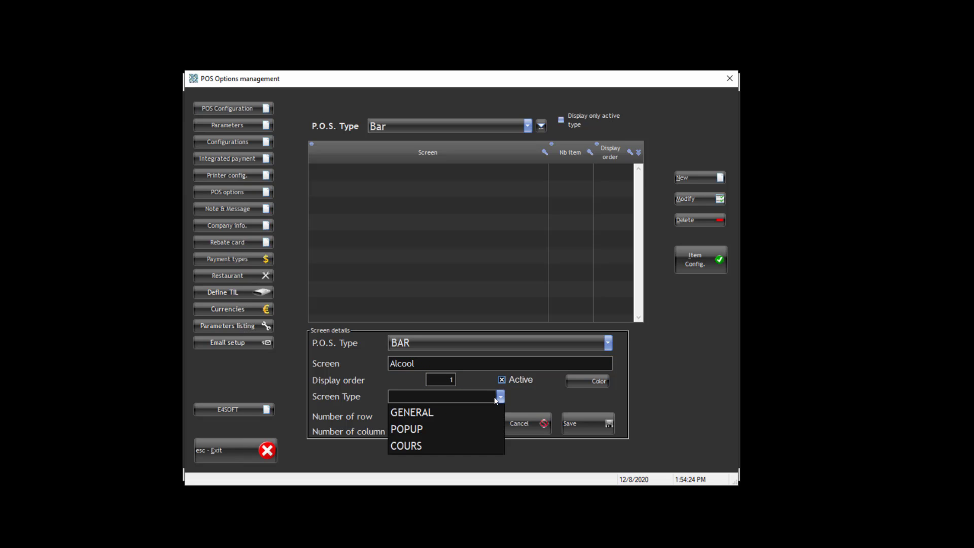
pyautogui.click(433, 412)
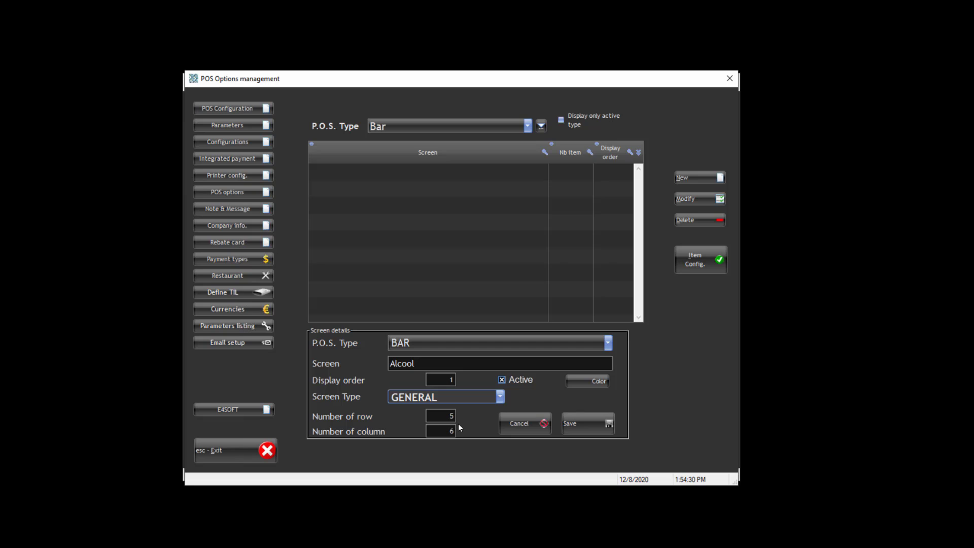
pyautogui.click(587, 384)
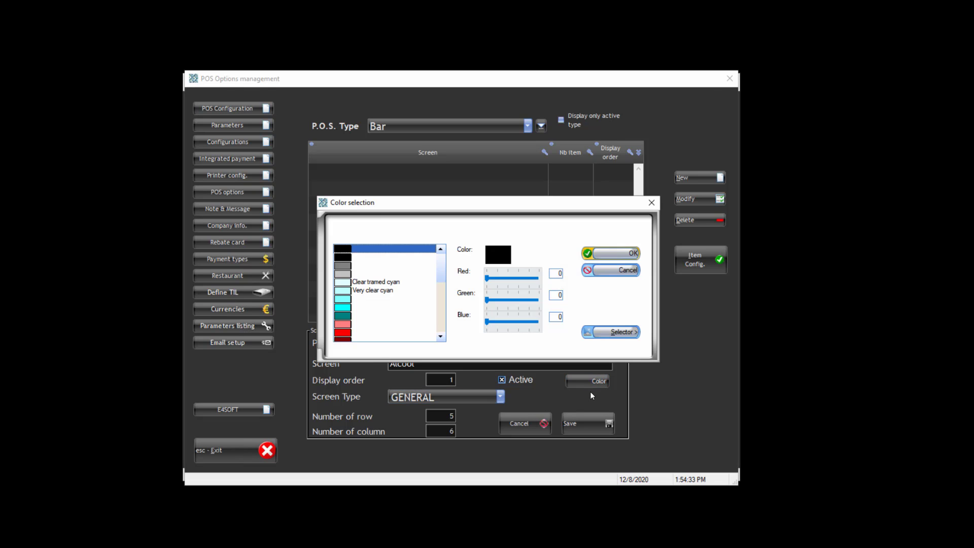
pyautogui.click(349, 326)
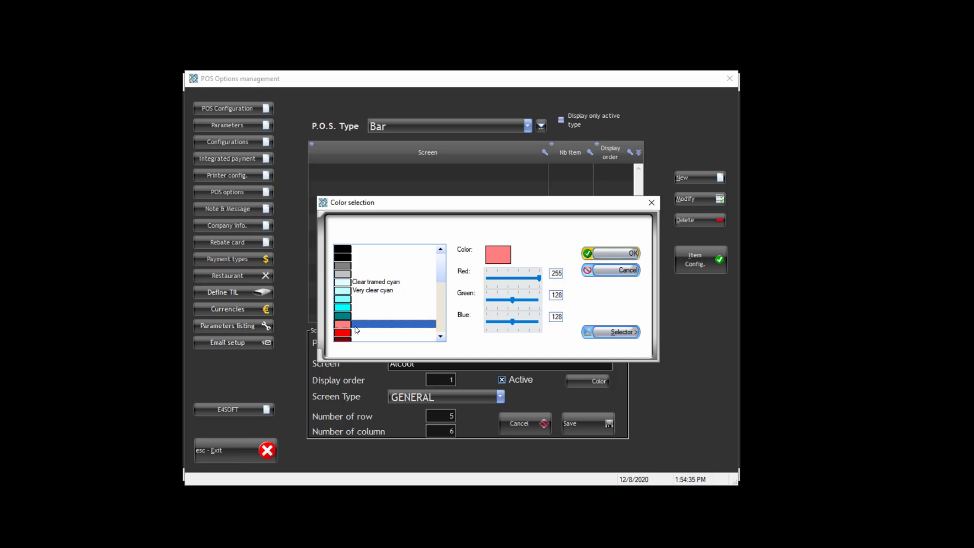
pyautogui.click(602, 254)
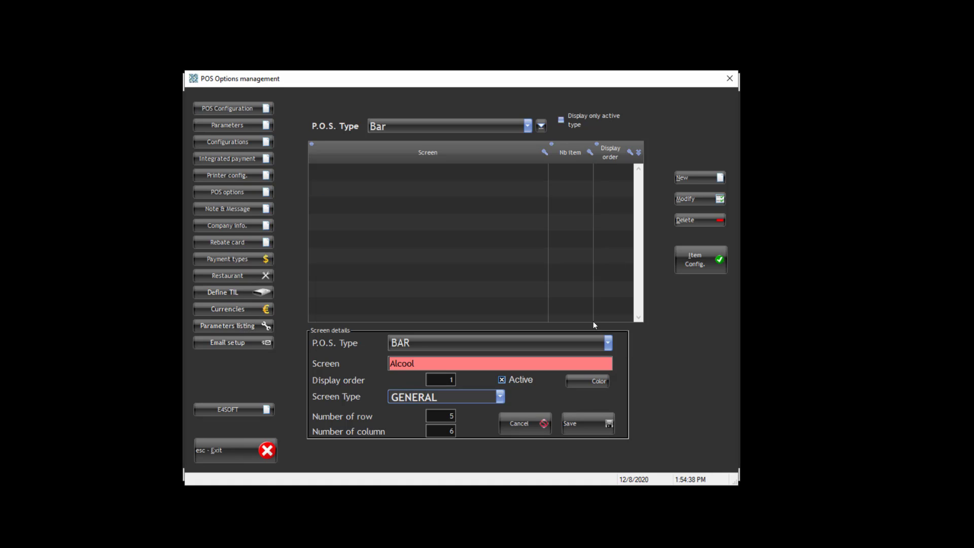
pyautogui.click(591, 425)
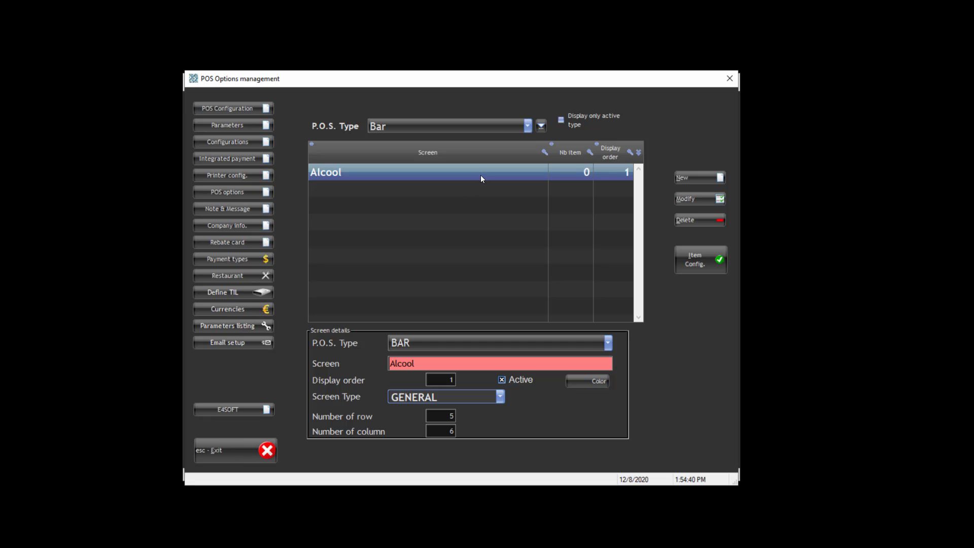
# - Save a bright red Cold beverage screen, then open the Alcool screen's 5-by-6 button grid
pyautogui.click(713, 178)
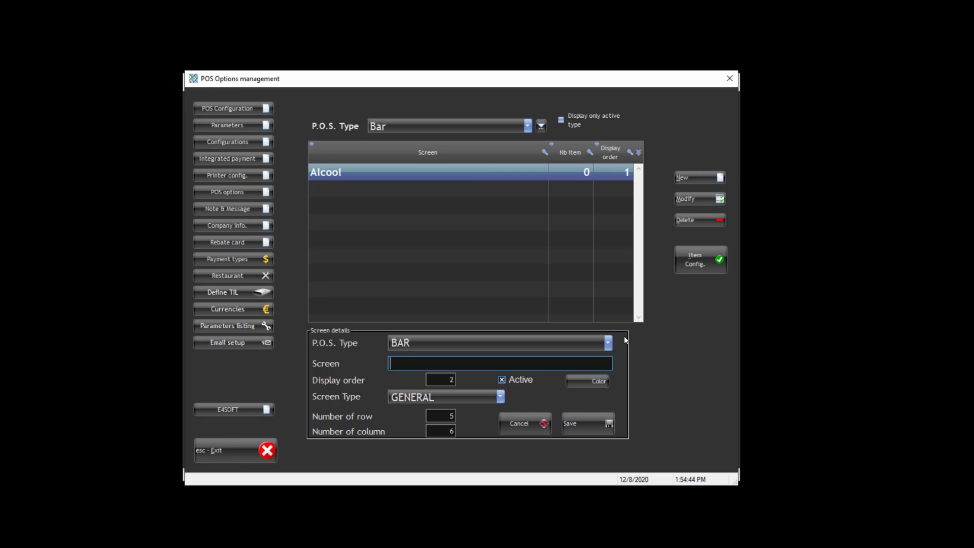
pyautogui.write('Cold beverage')
pyautogui.click(588, 381)
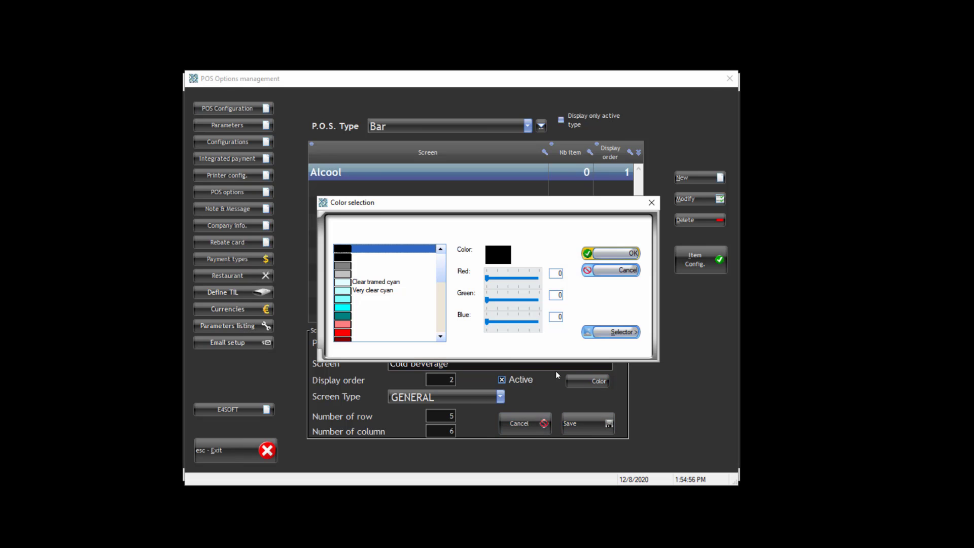
pyautogui.click(425, 332)
pyautogui.click(607, 255)
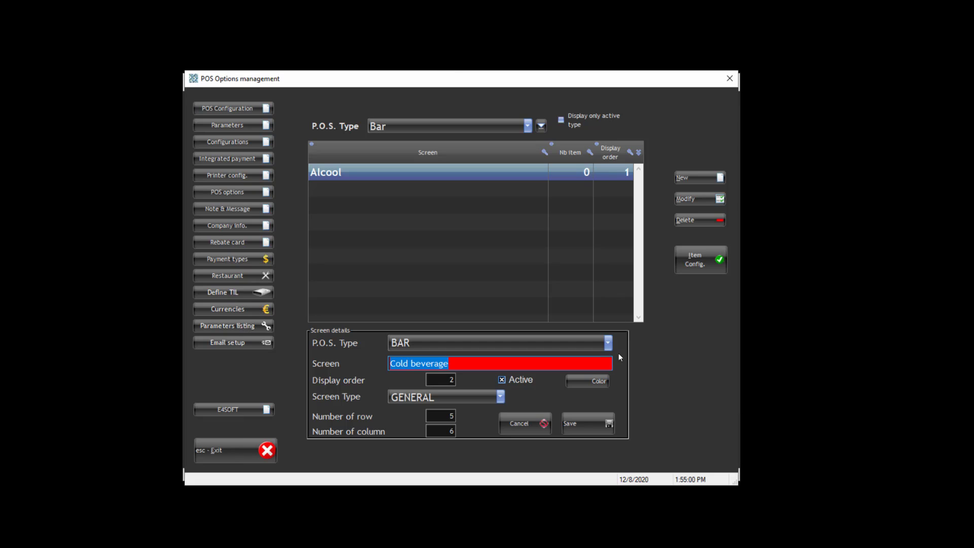
pyautogui.click(590, 422)
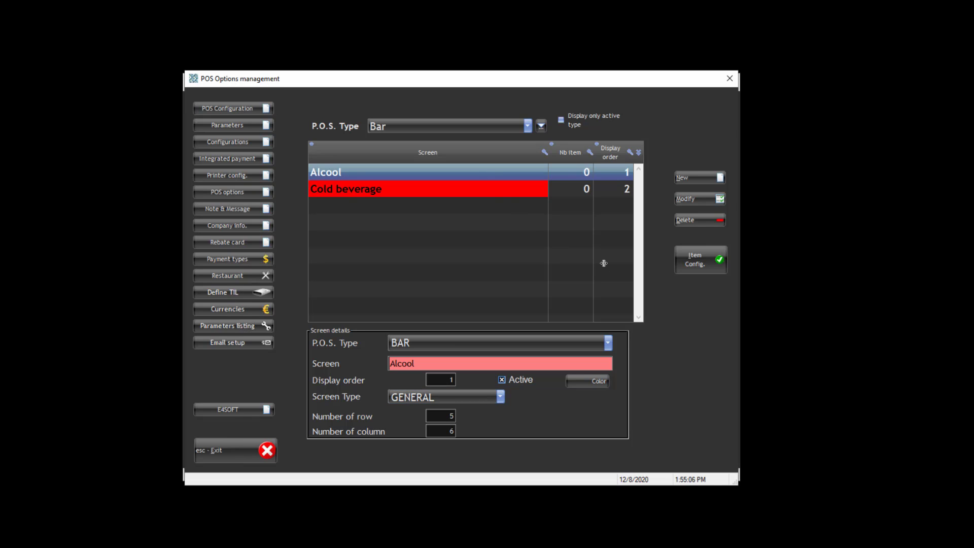
pyautogui.click(696, 261)
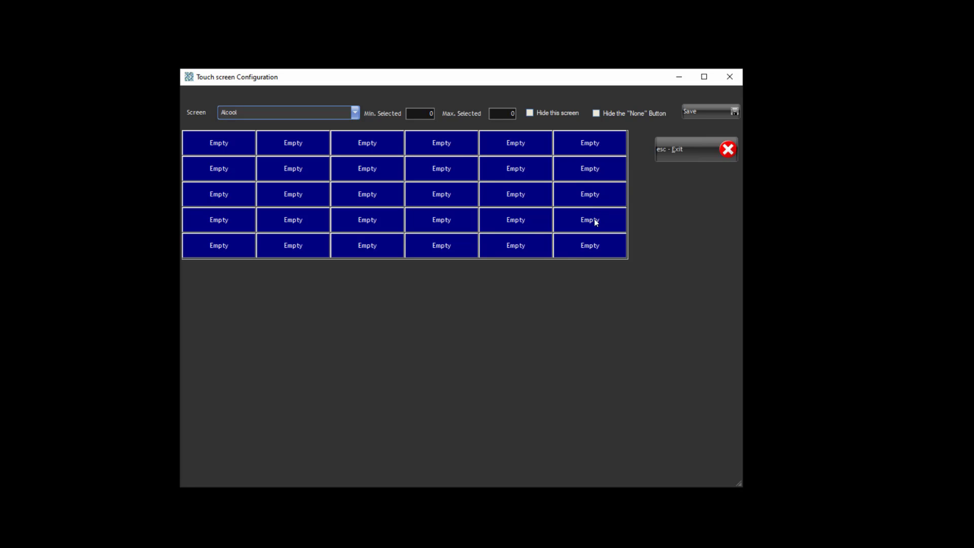
# - Assign product CHILD SKIS ONLY (0-6) at 15.00 to the first button of the Alcool screen's second row
pyautogui.click(248, 177)
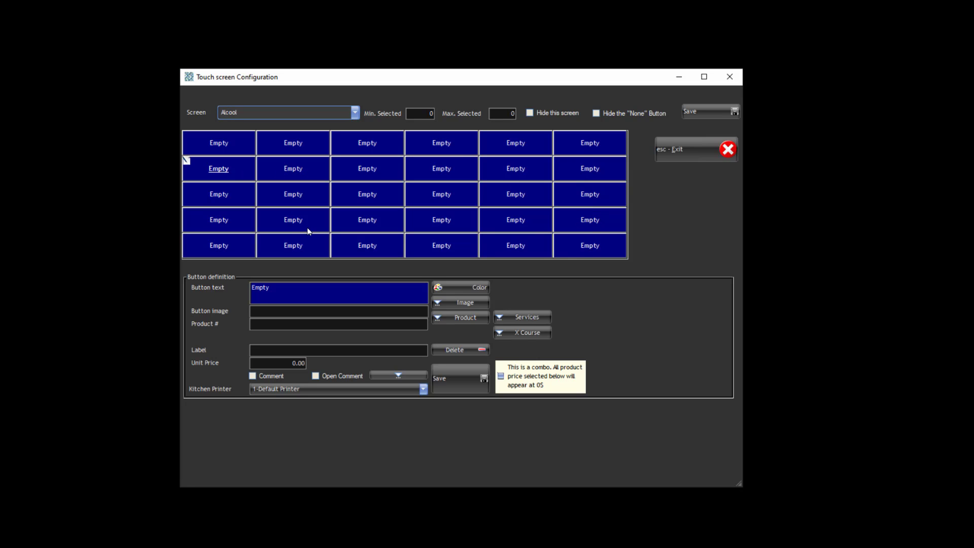
pyautogui.click(462, 318)
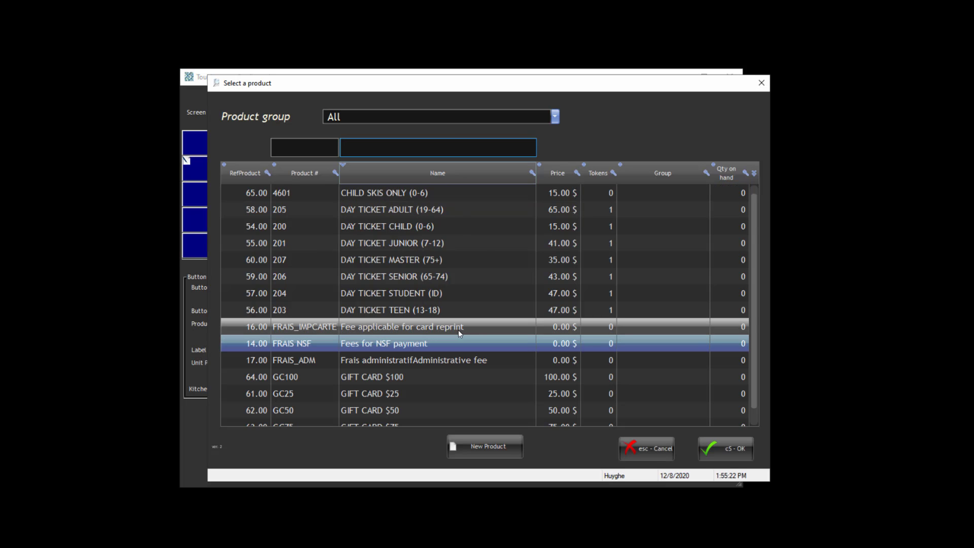
pyautogui.scroll(-1, 403, 257)
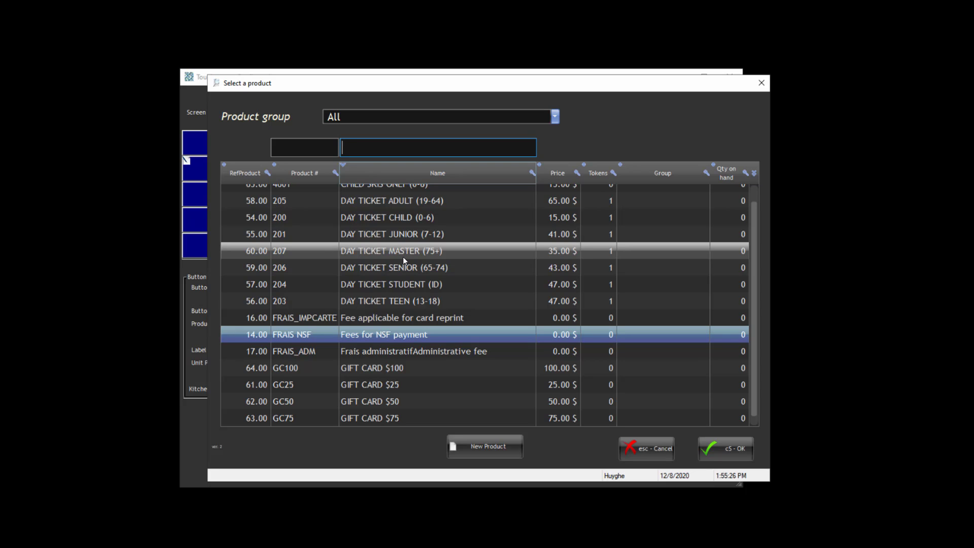
pyautogui.scroll(1, 406, 249)
pyautogui.doubleClick(382, 193)
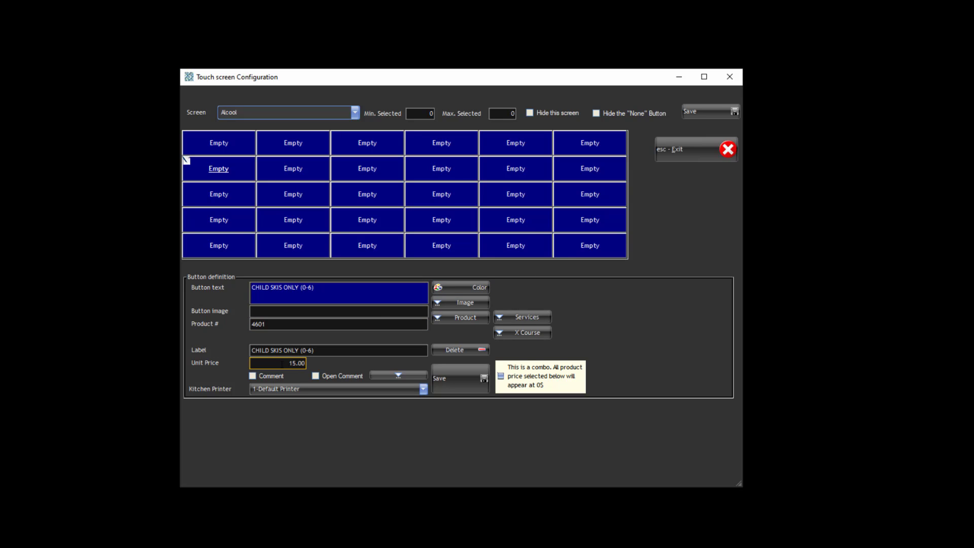
# - Keep the default kitchen printer and save the CHILD SKIS ONLY button definition
pyautogui.click(318, 389)
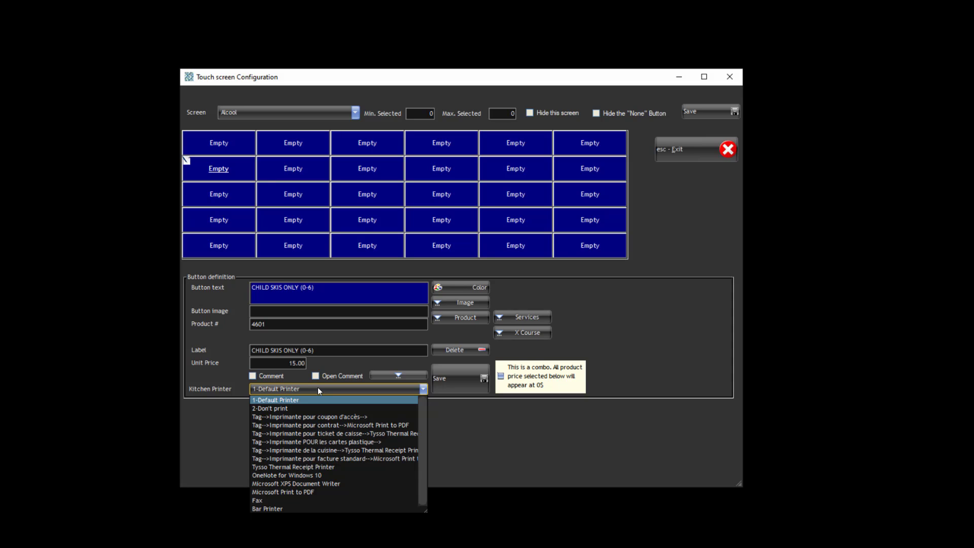
pyautogui.click(319, 389)
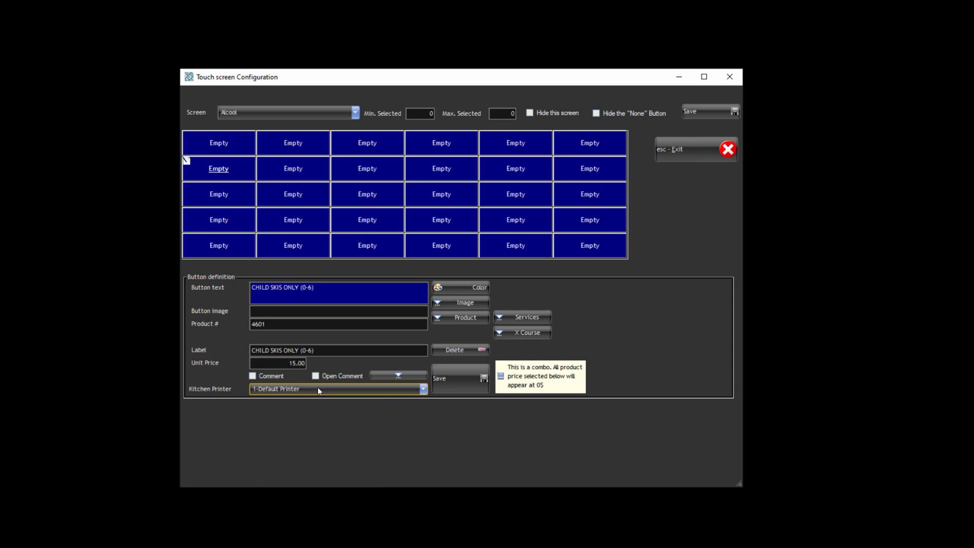
pyautogui.click(447, 379)
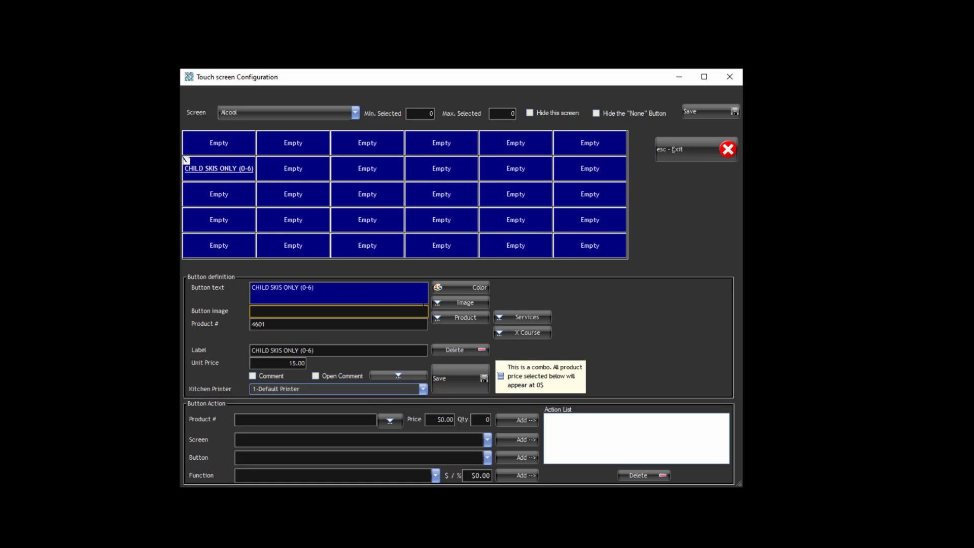
# - Colour the CHILD SKIS ONLY button light blue (128/128/255), save it, and leave the layout editor
pyautogui.click(461, 288)
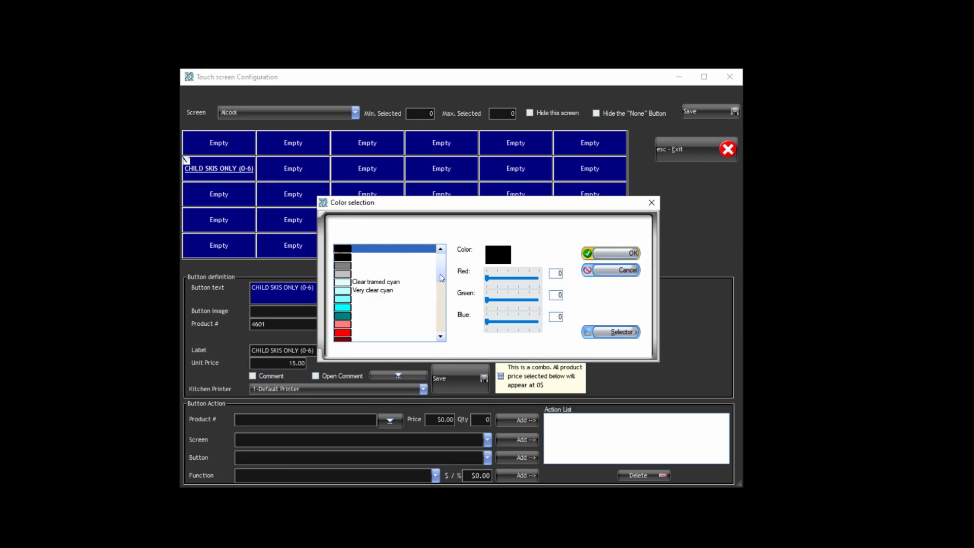
pyautogui.moveTo(440, 281); pyautogui.dragTo(439, 310)
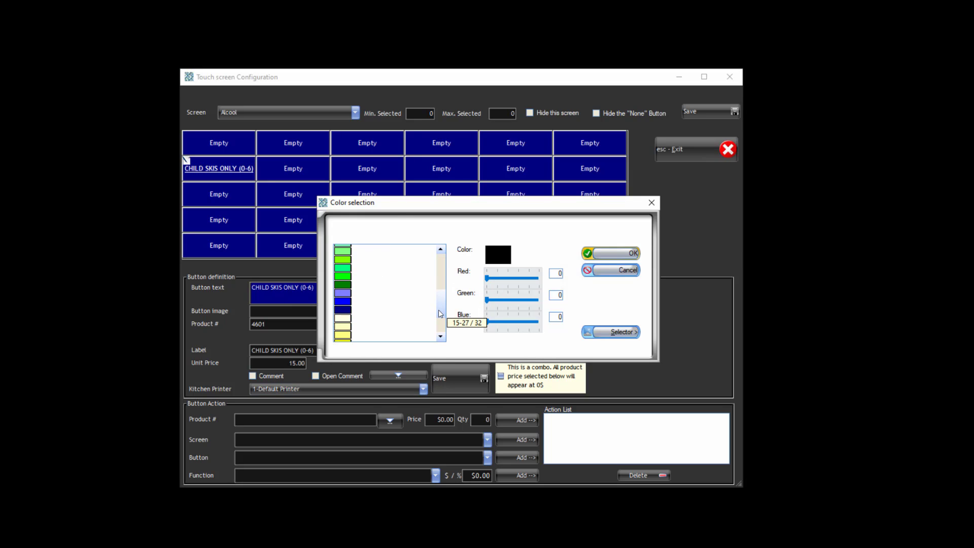
pyautogui.click(339, 292)
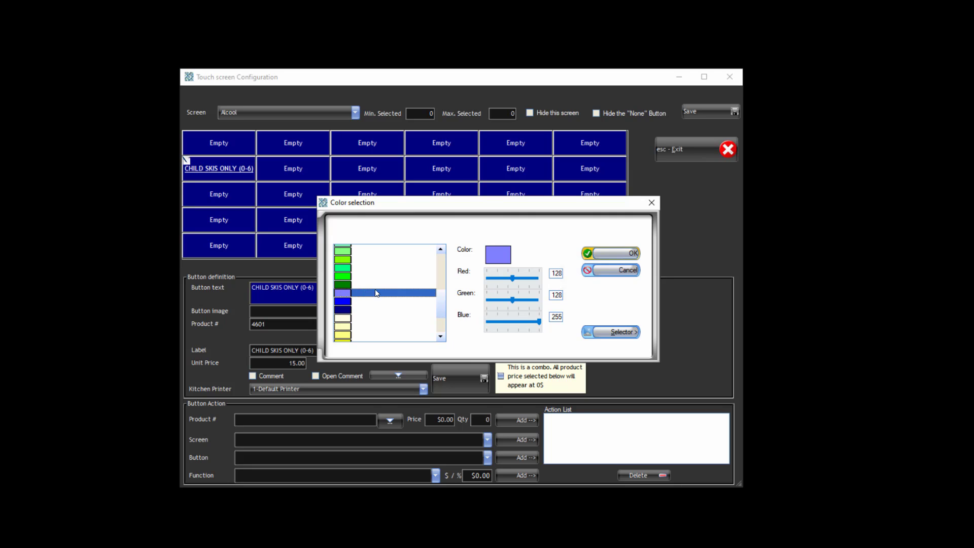
pyautogui.click(603, 254)
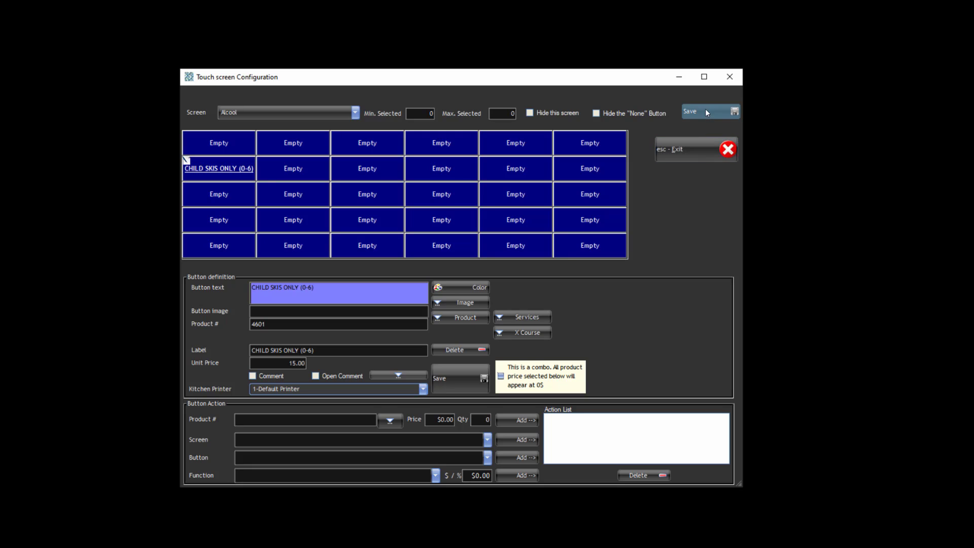
pyautogui.click(461, 382)
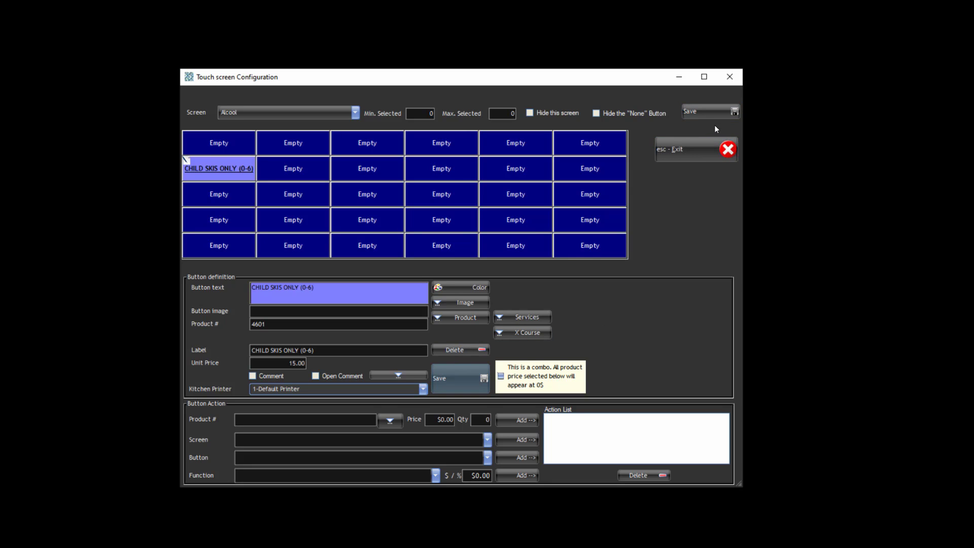
pyautogui.click(699, 151)
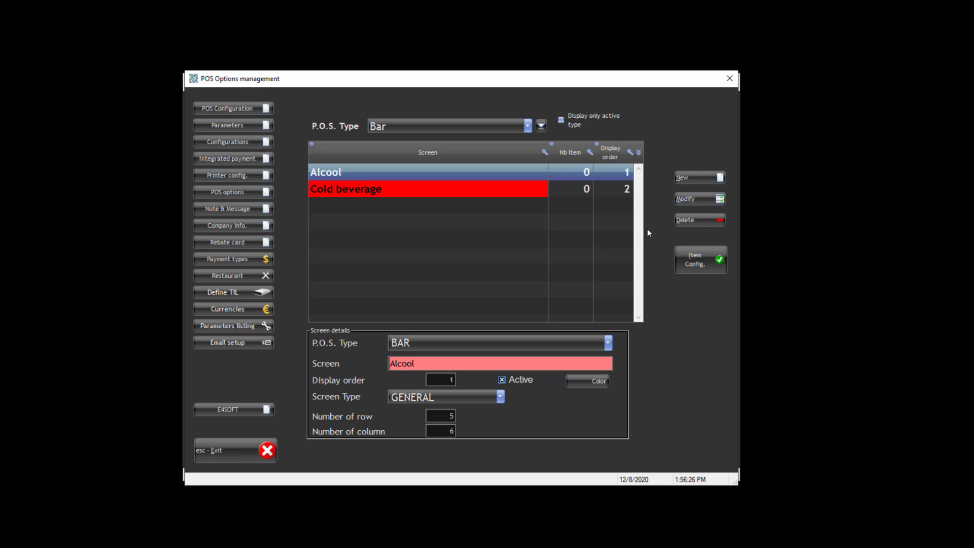
# - Exit POS Options management and confirm Yes to return to the Hot Drinks sales screen
pyautogui.click(229, 448)
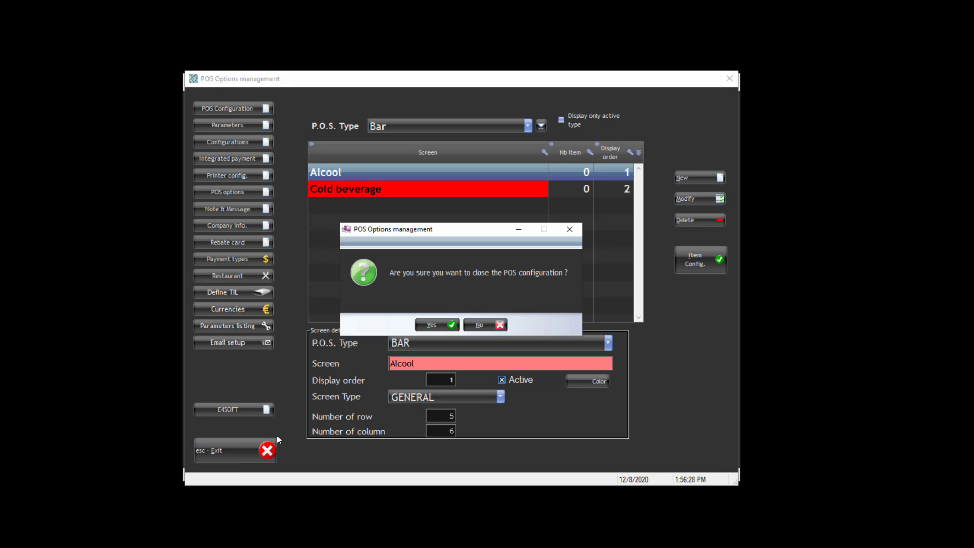
pyautogui.click(430, 326)
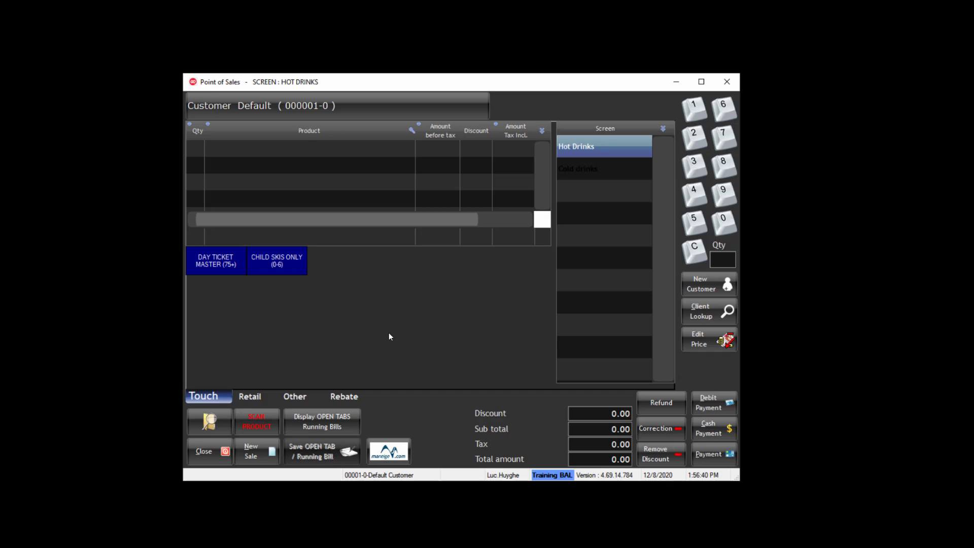
# - Enter Setup from Other using the setup PIN and open the POS options page
pyautogui.click(300, 398)
pyautogui.click(479, 206)
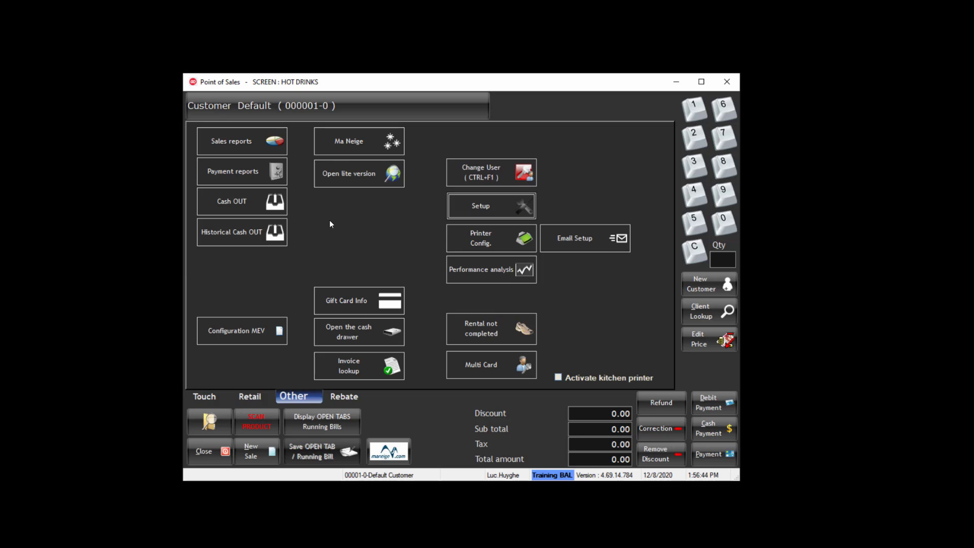
pyautogui.write('1234')
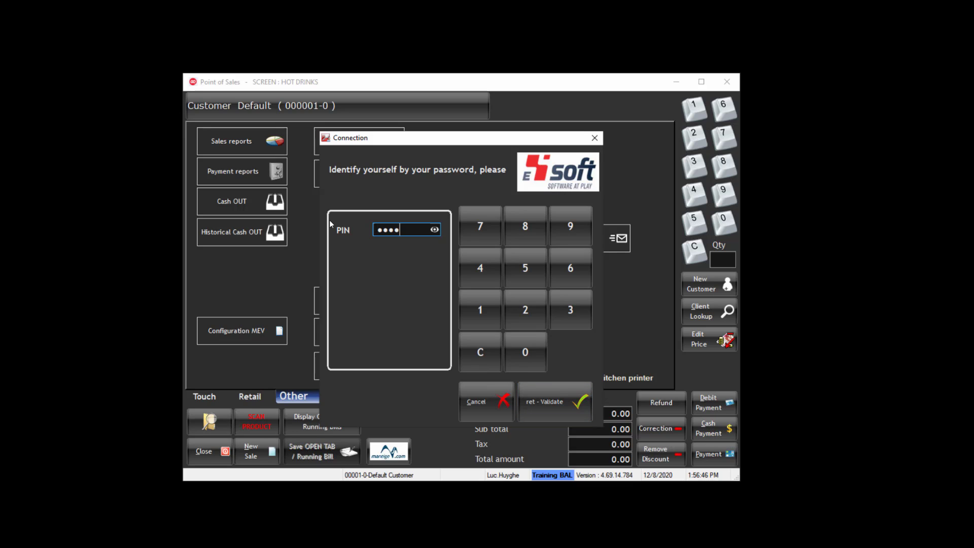
pyautogui.press('Return')
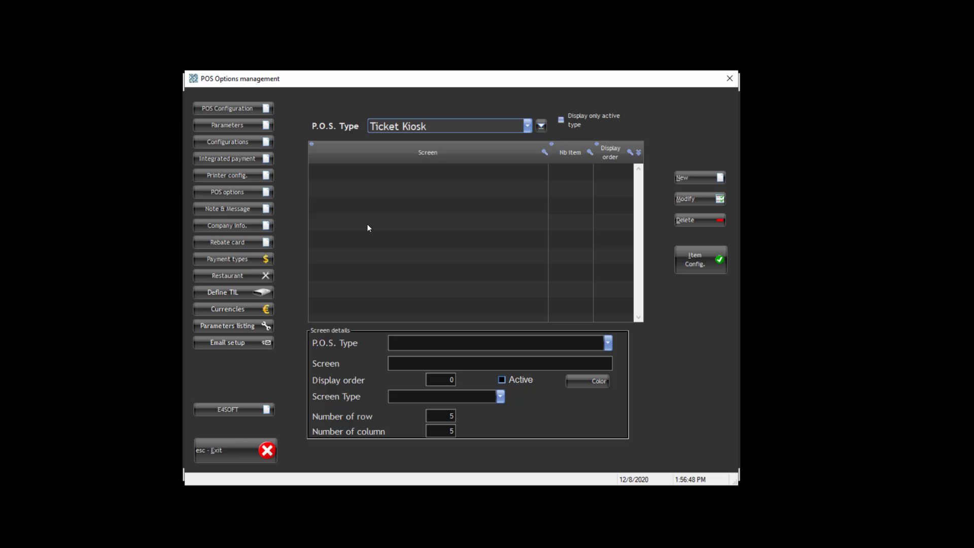
pyautogui.click(249, 194)
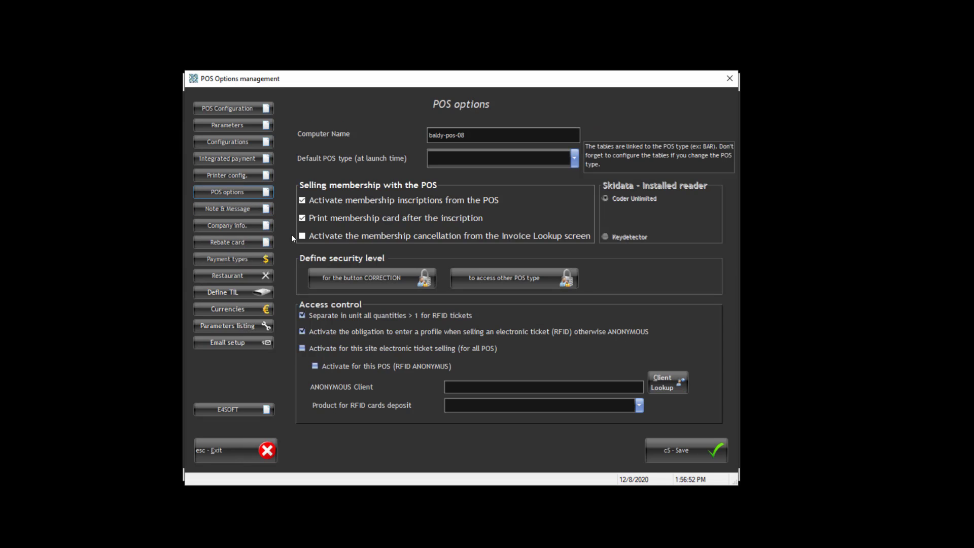
# - Allow ADMINISTRATEUR, RESPONSABLE, UTILISATEUR, VISITEUR and DEFAUT to access other POS types, then exit
pyautogui.click(511, 278)
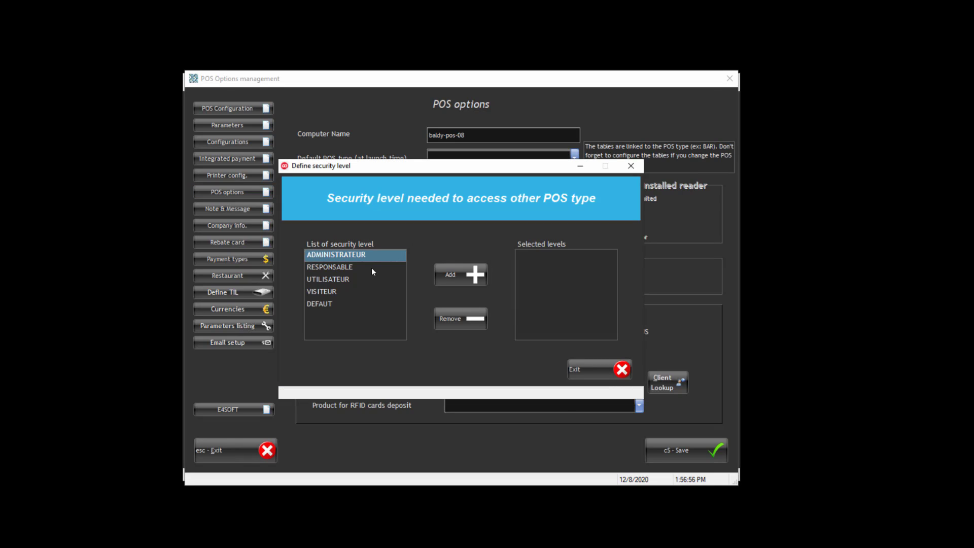
pyautogui.click(455, 272)
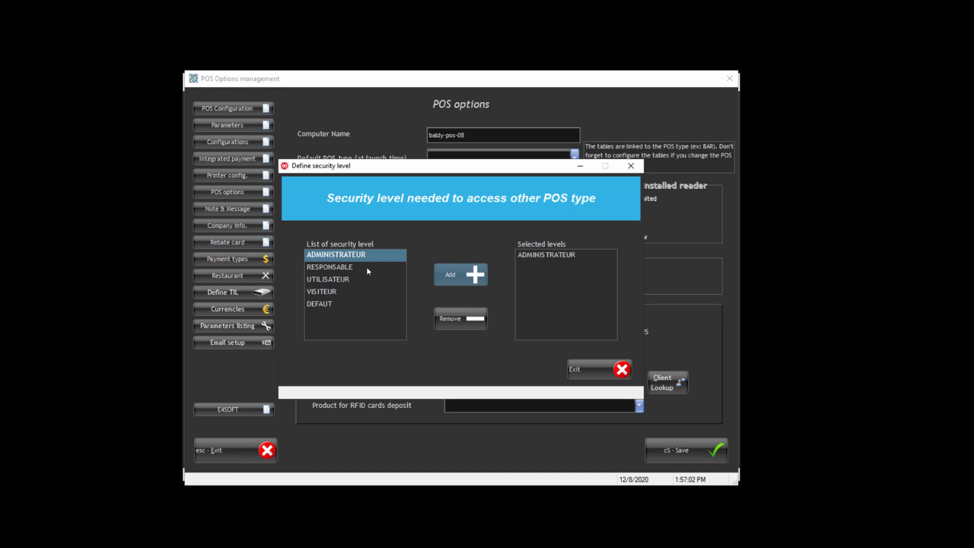
pyautogui.click(367, 267)
pyautogui.click(454, 277)
pyautogui.click(367, 279)
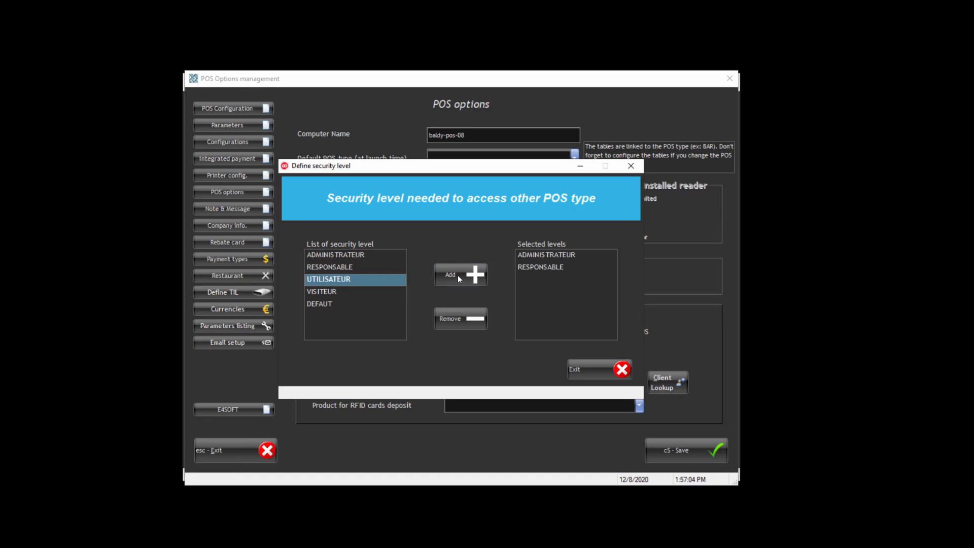
pyautogui.click(367, 289)
pyautogui.click(447, 276)
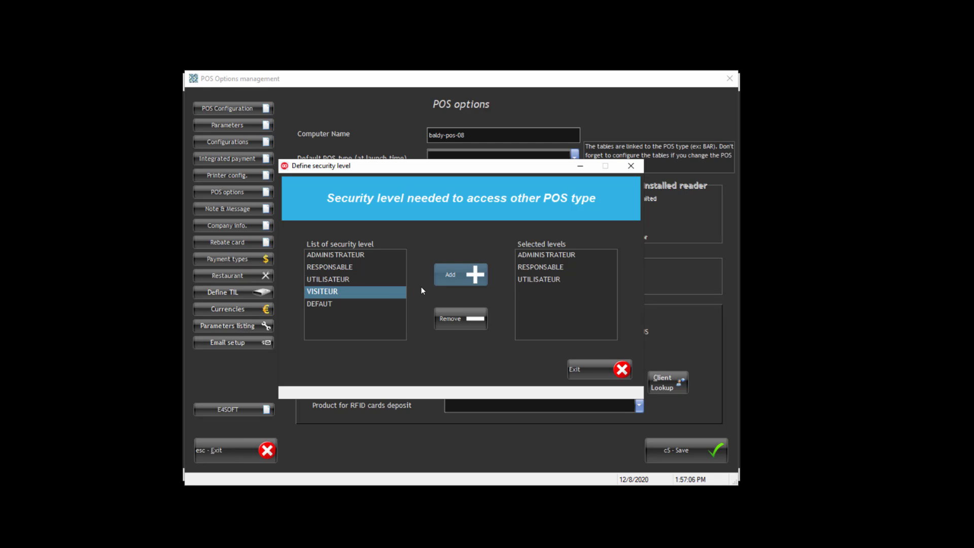
pyautogui.click(359, 304)
pyautogui.click(449, 275)
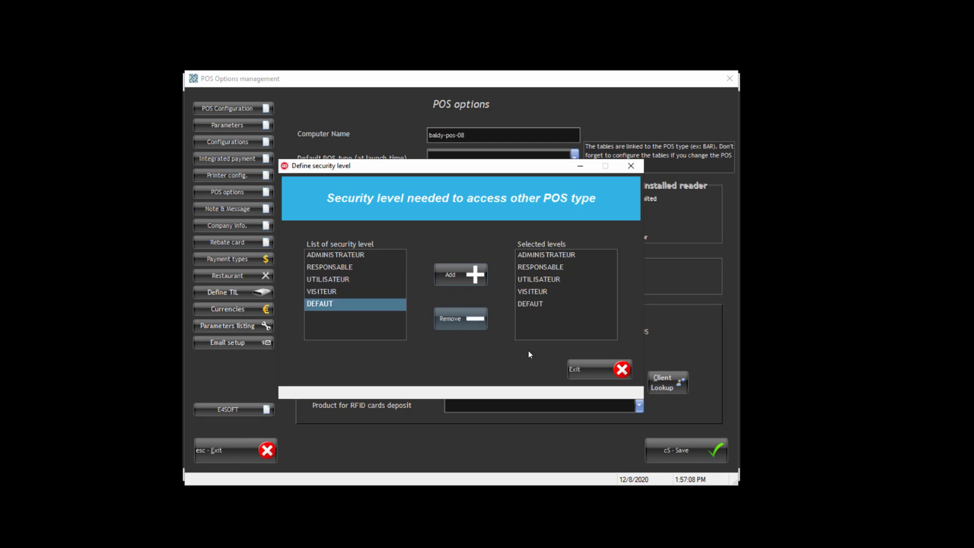
pyautogui.click(575, 369)
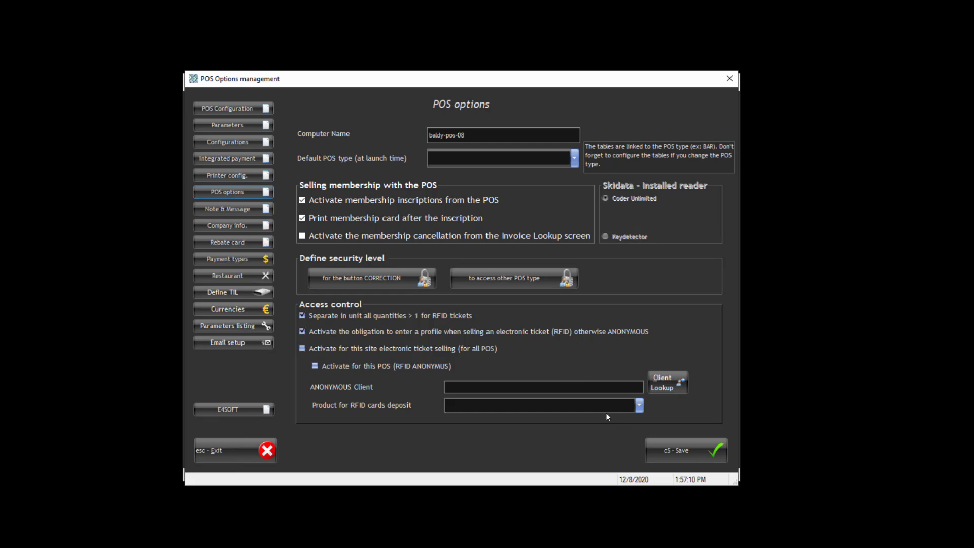
pyautogui.click(223, 446)
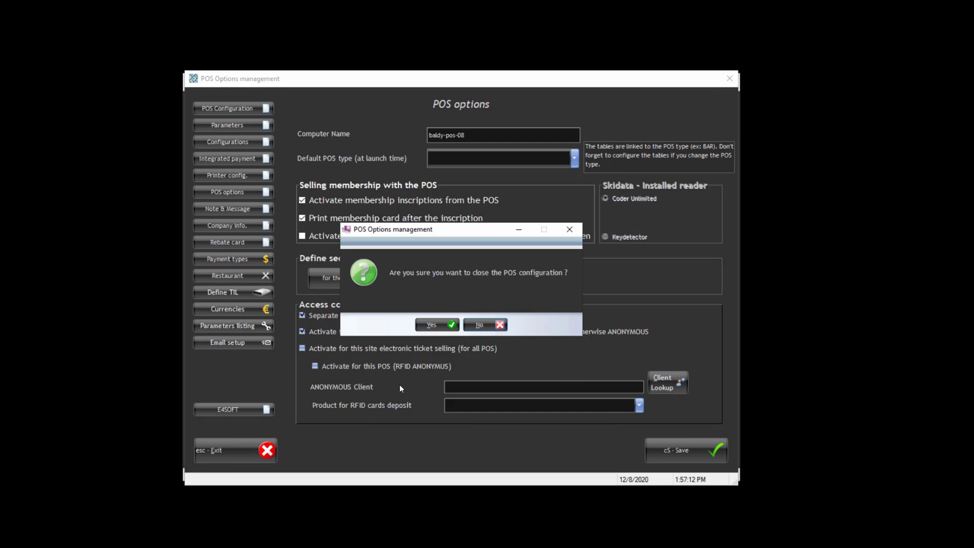
# - Confirm closing the configuration, quit the Point of Sales, and relaunch e4POS from the E4Soft - training folder
pyautogui.click(445, 327)
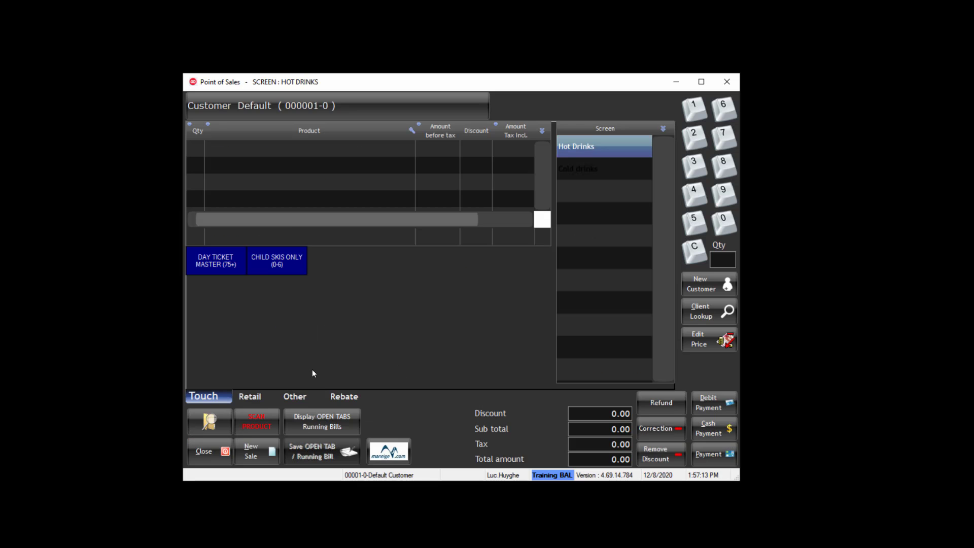
pyautogui.click(203, 450)
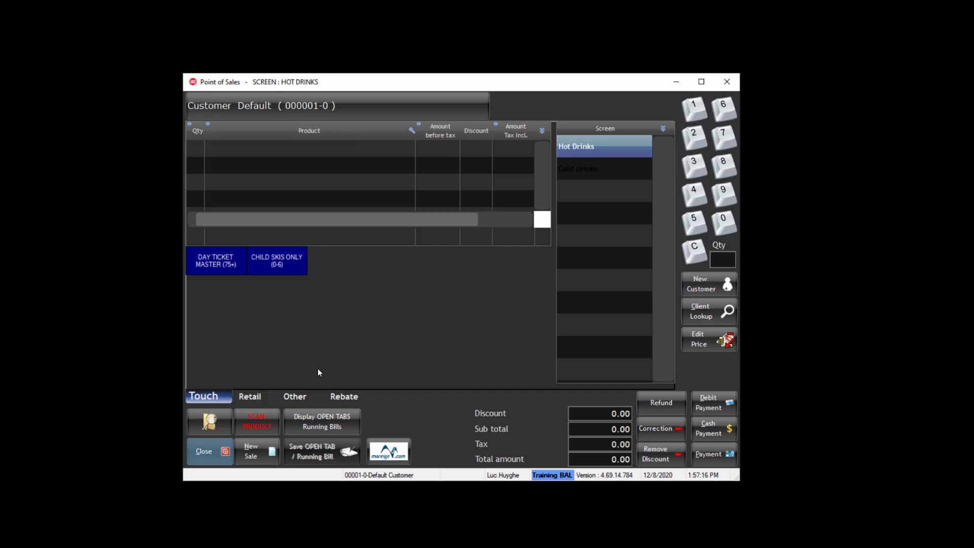
pyautogui.click(441, 325)
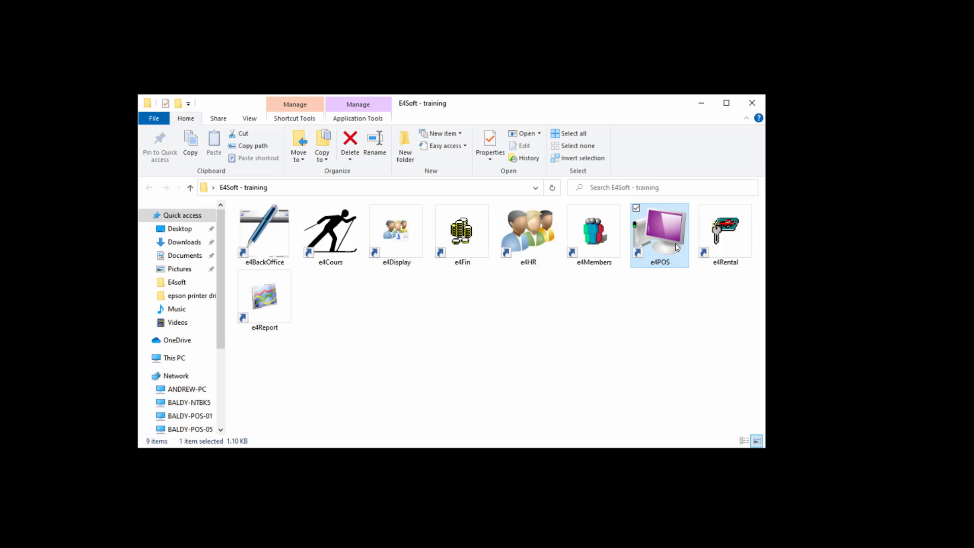
pyautogui.doubleClick(675, 246)
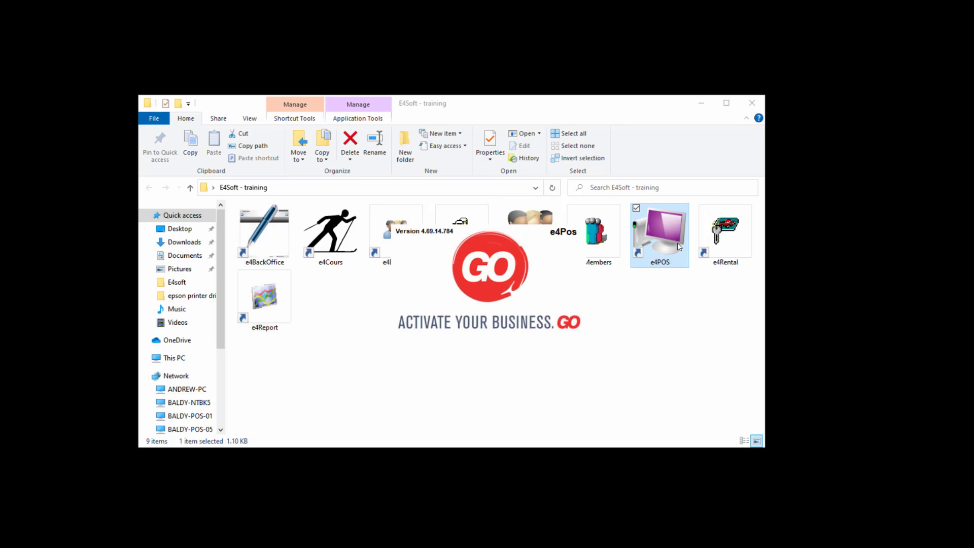
pyautogui.click(701, 103)
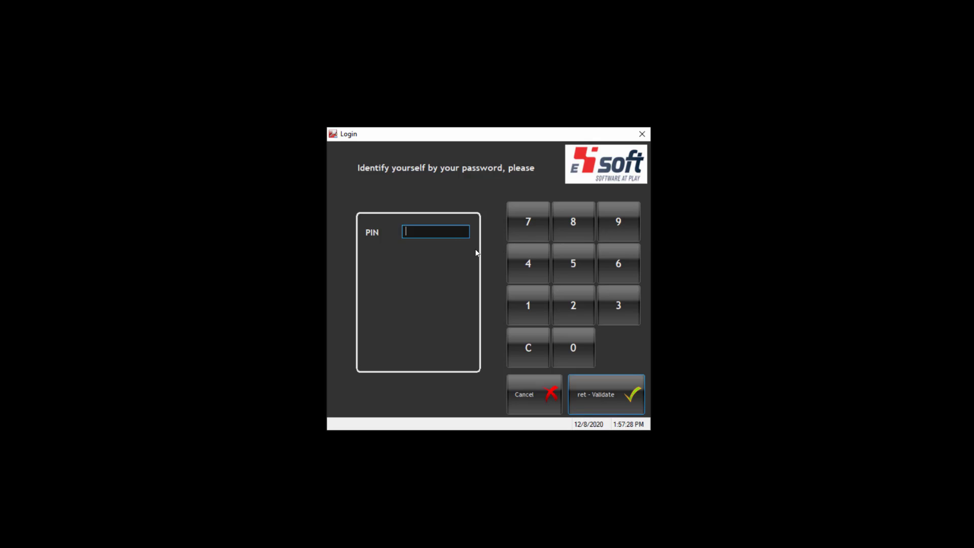
# - Log in with the PIN and open the CAFE point of sale
pyautogui.click(445, 237)
pyautogui.write('1234')
pyautogui.press('Return')
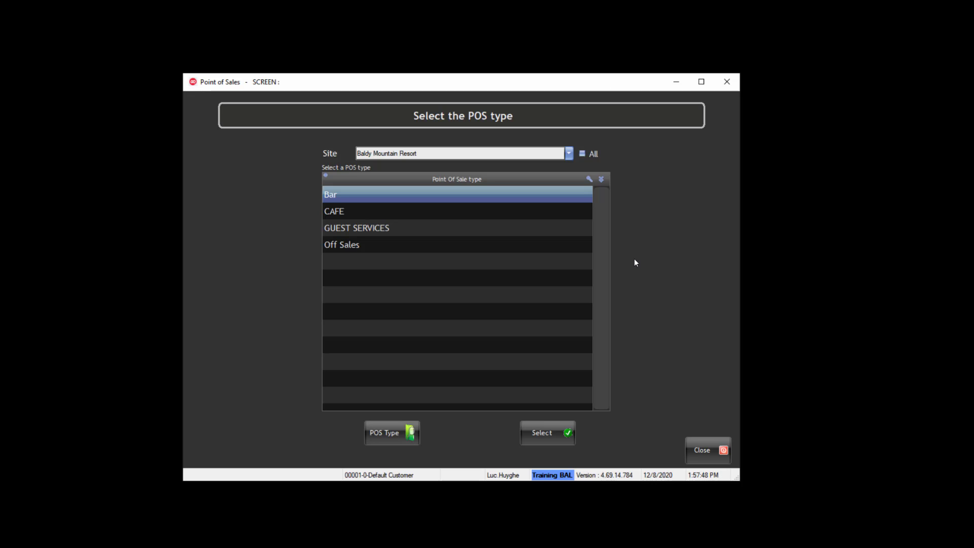
pyautogui.doubleClick(397, 213)
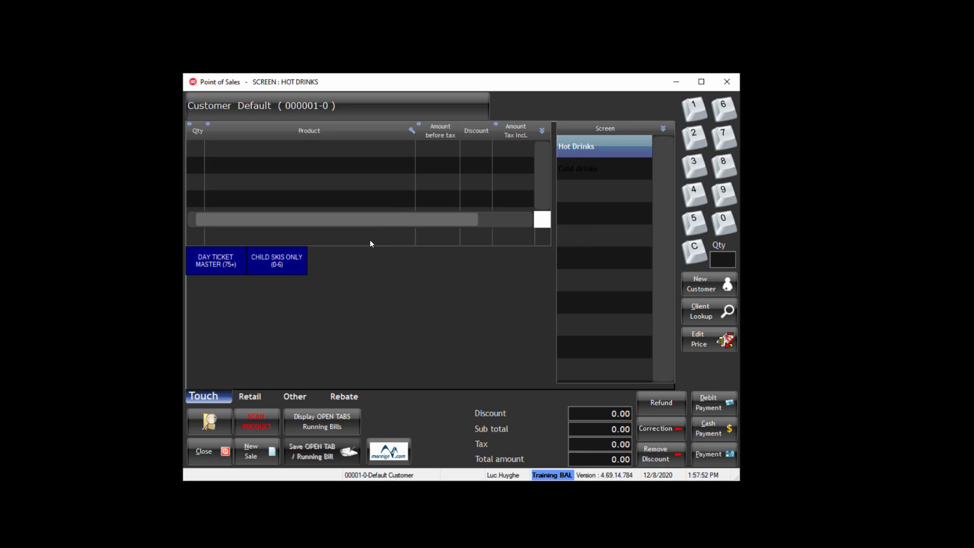
# - Switch the POS type to Bar through Other > POS type selection
pyautogui.click(296, 397)
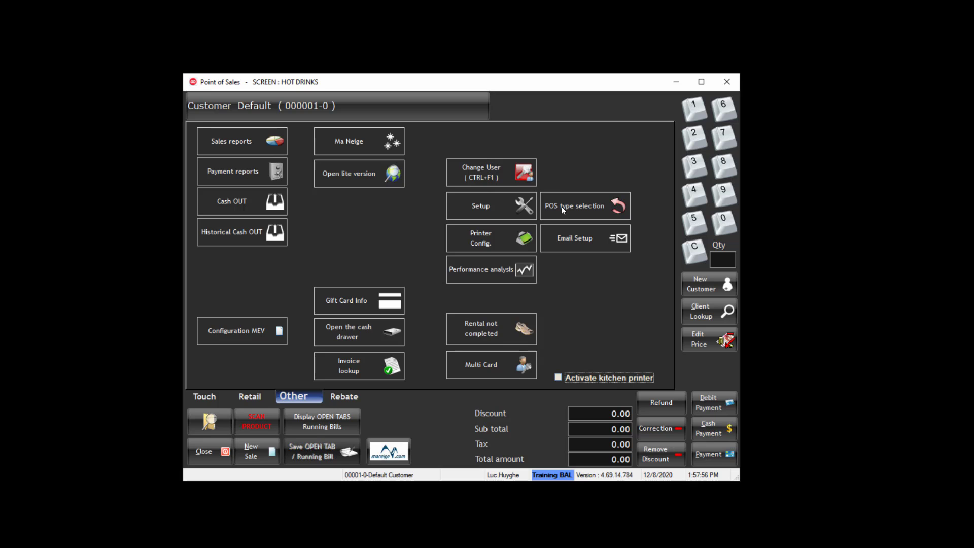
pyautogui.click(585, 208)
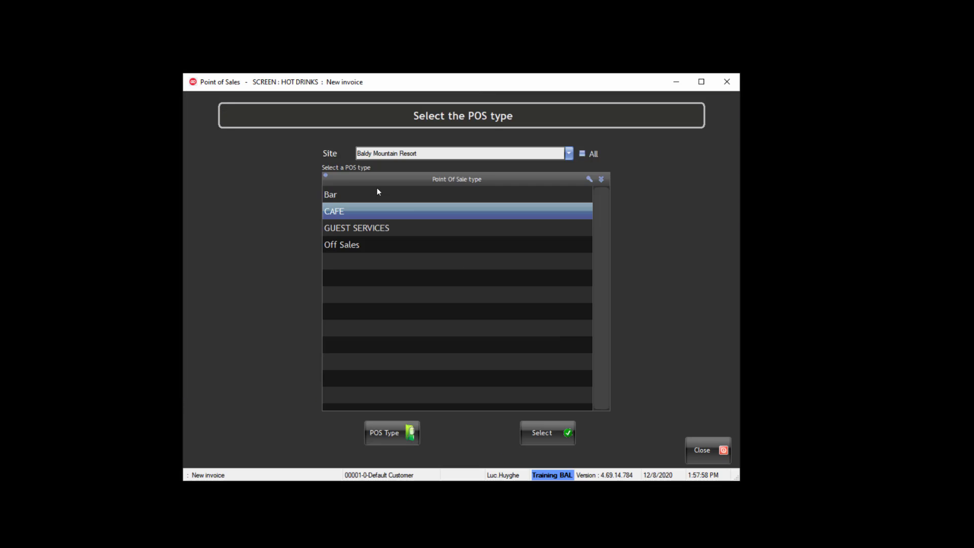
pyautogui.click(343, 197)
pyautogui.doubleClick(344, 197)
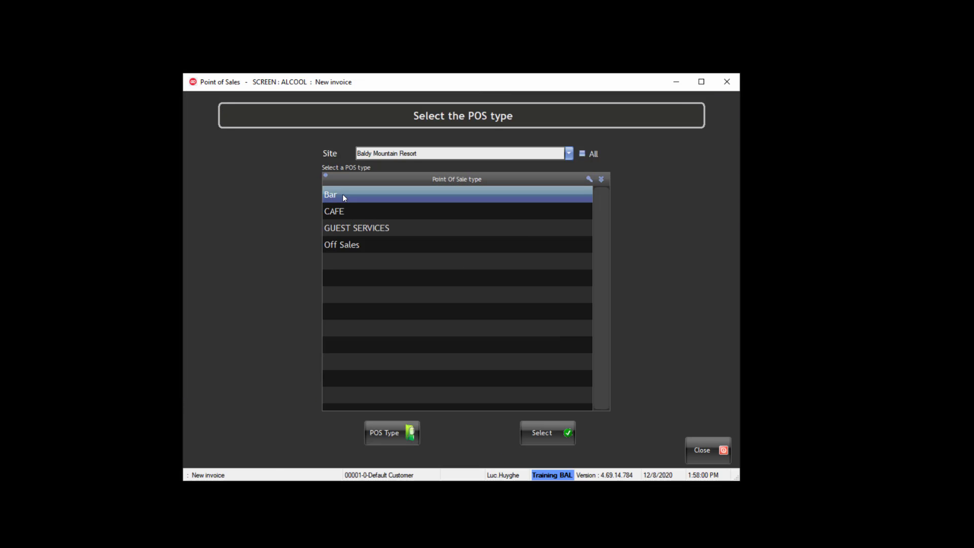